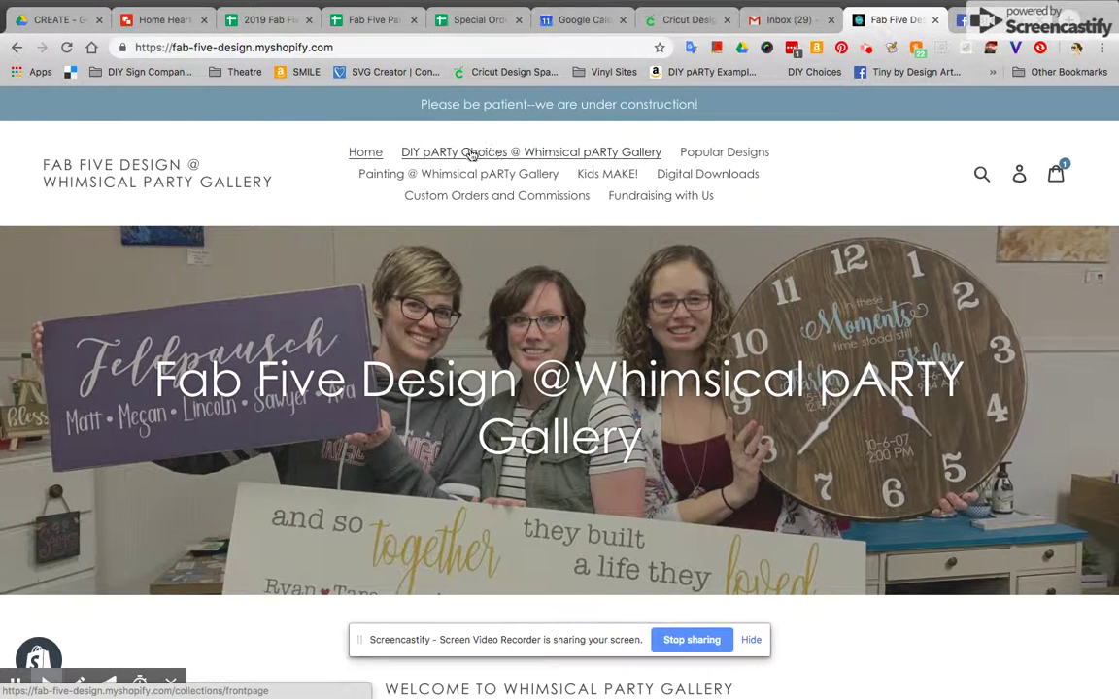
Open the DIY pARTy Choices collection and browse its grid for the 12 x 16 sign at $40.00
scroll(602, 367, "down", 1)
scroll(604, 367, "down", 4)
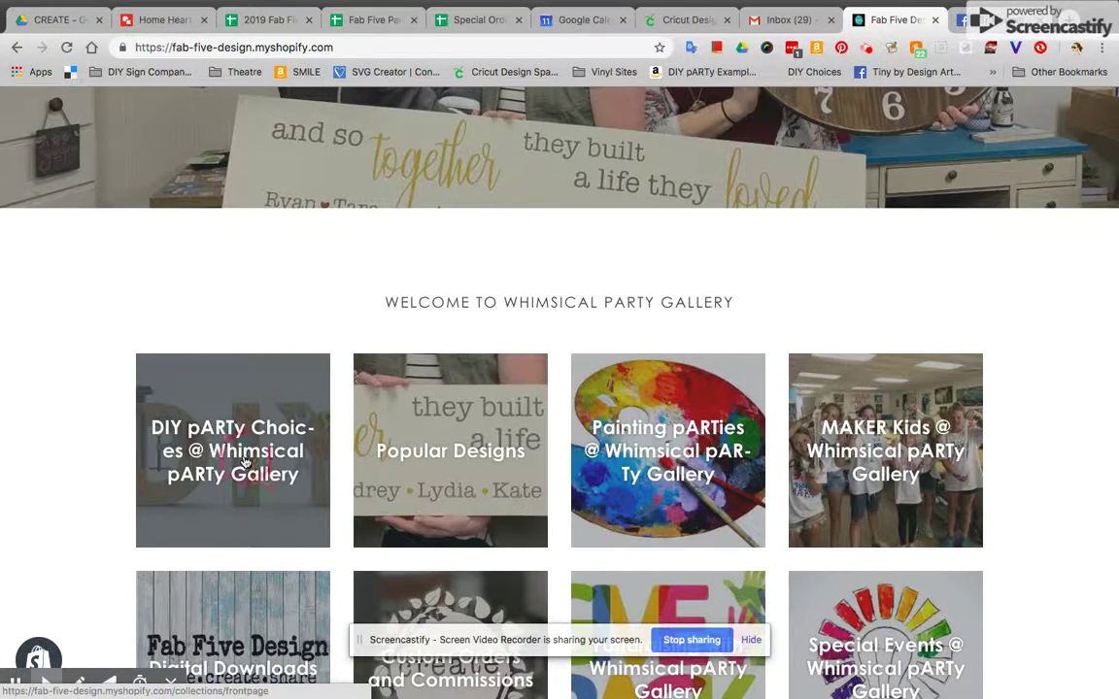
left_click(245, 462)
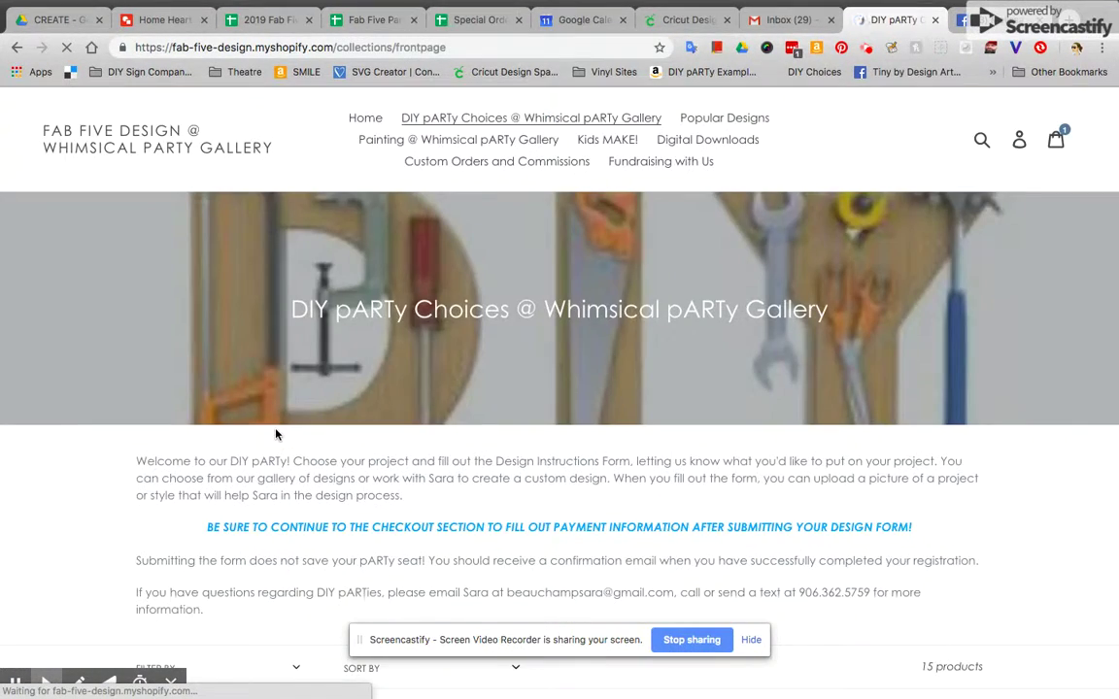
scroll(274, 435, "down", 5)
scroll(276, 434, "down", 2)
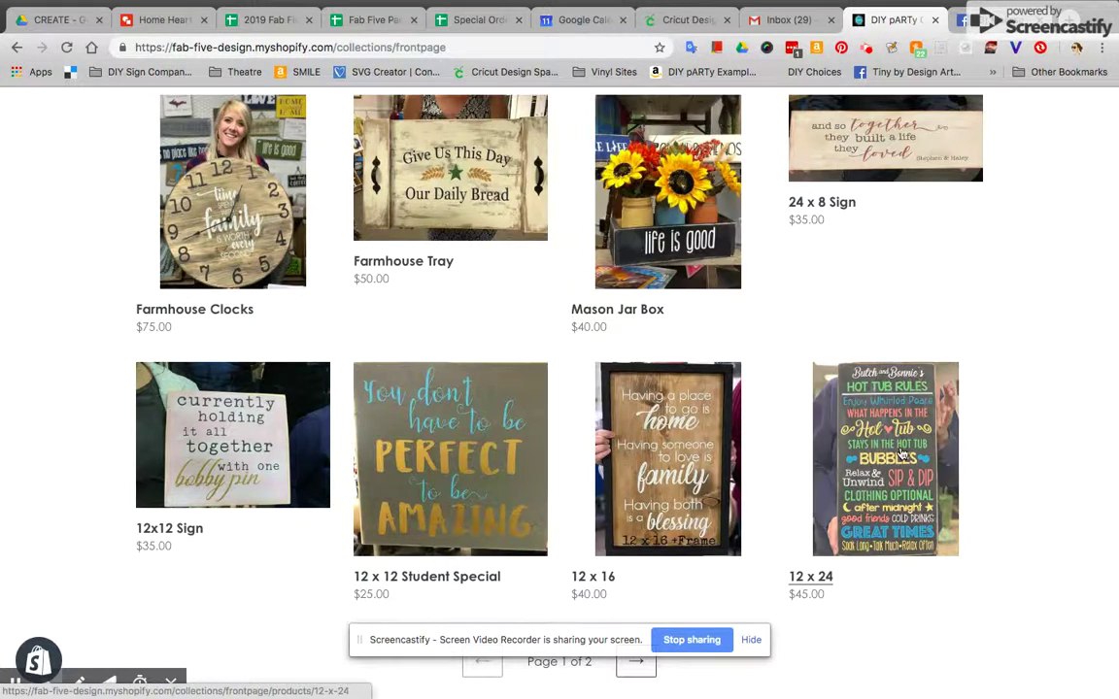
scroll(512, 457, "down", 2)
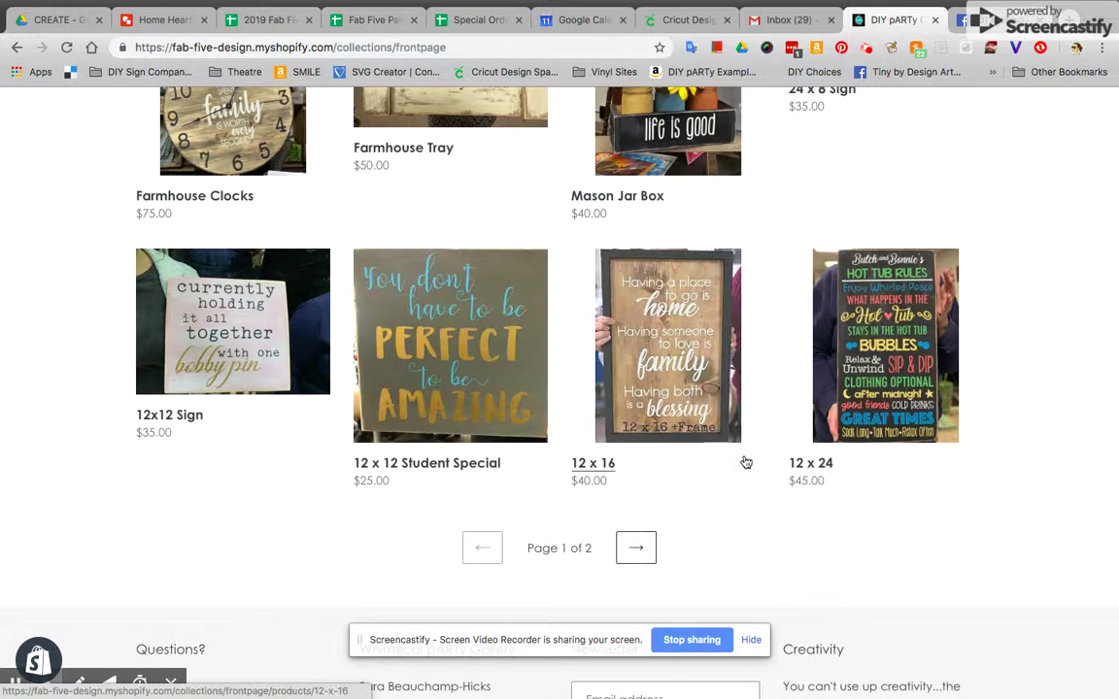
scroll(746, 462, "up", 2)
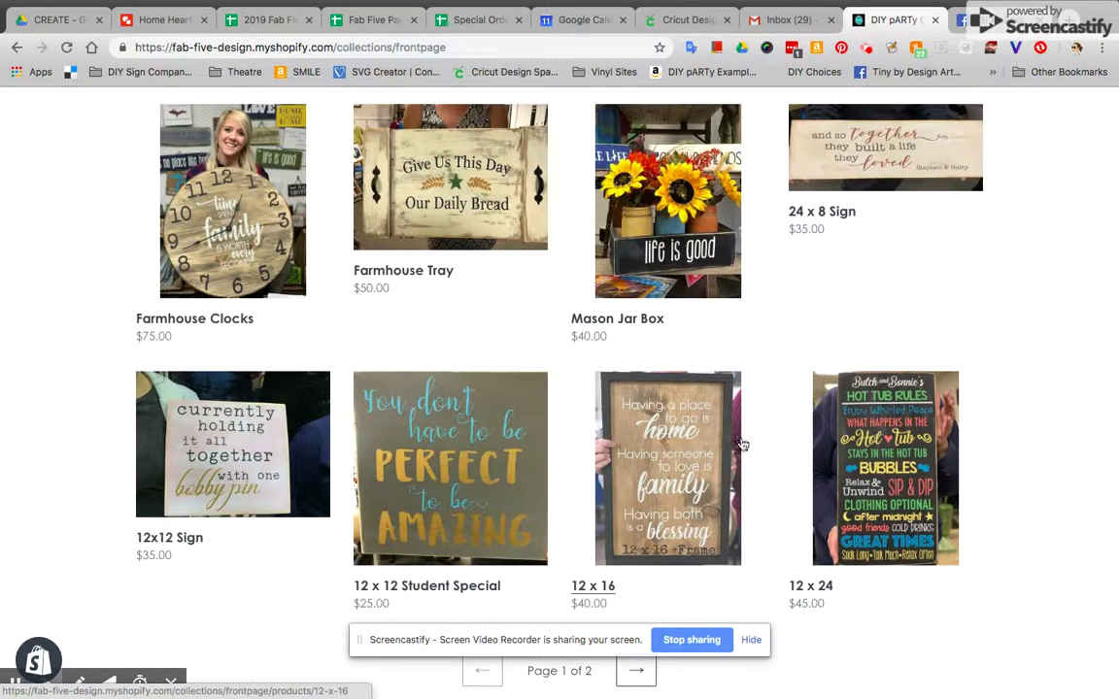
Open the 12 x 16 sign's product page and look through its example sign photos
left_click(717, 449)
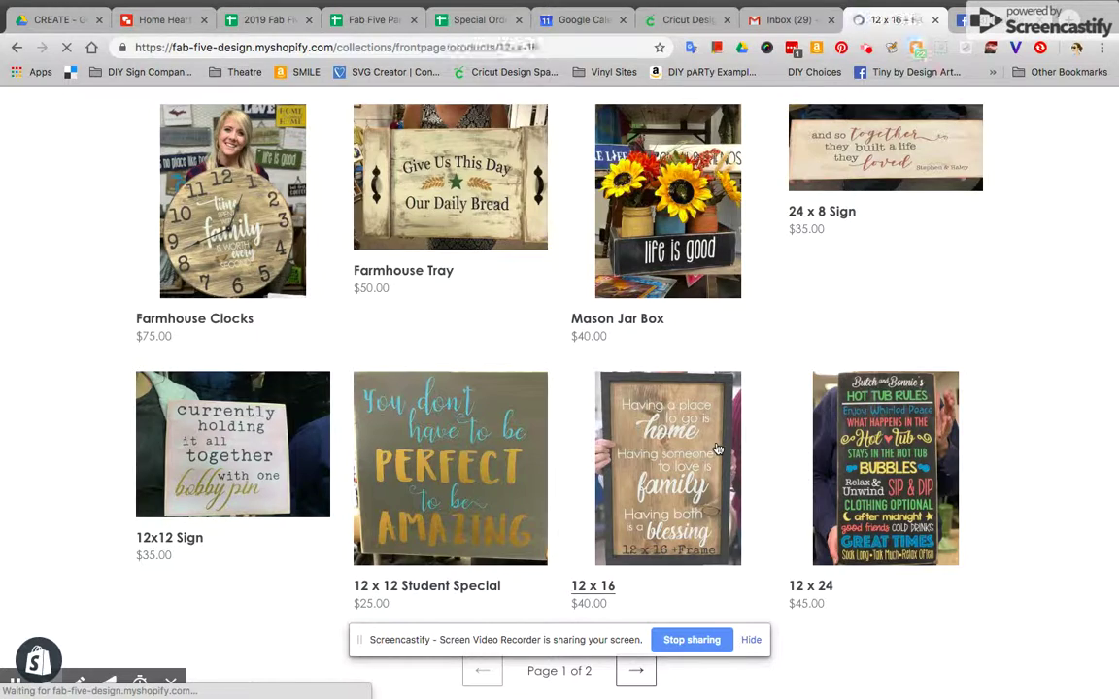
scroll(500, 326, "down", 2)
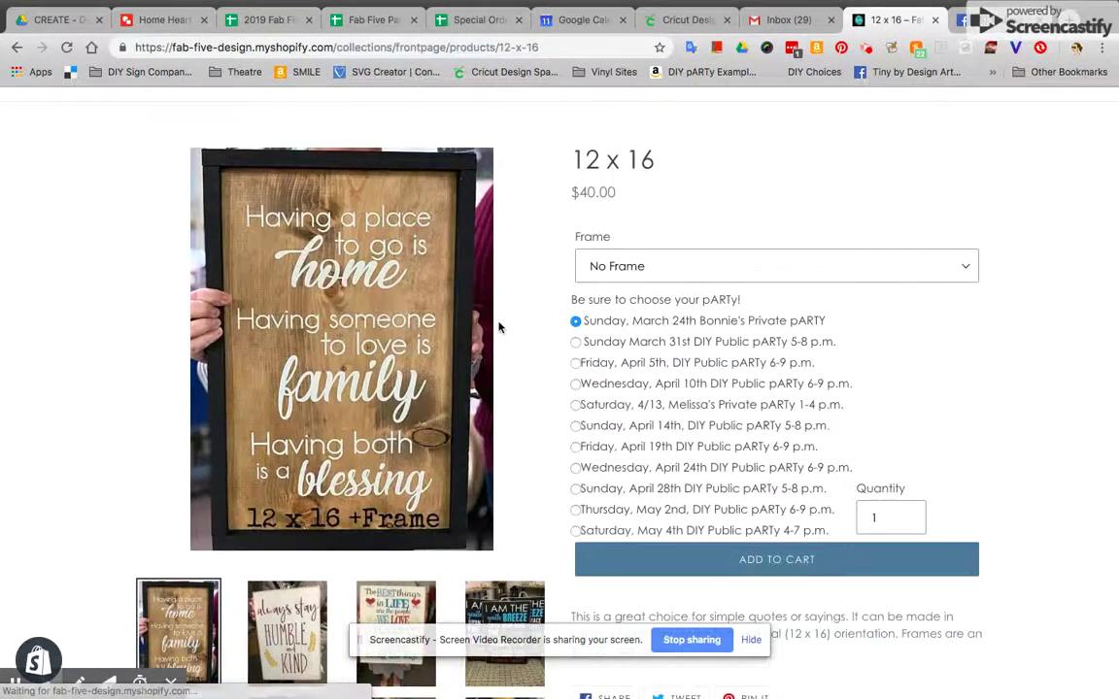
scroll(499, 327, "down", 1)
scroll(398, 410, "down", 3)
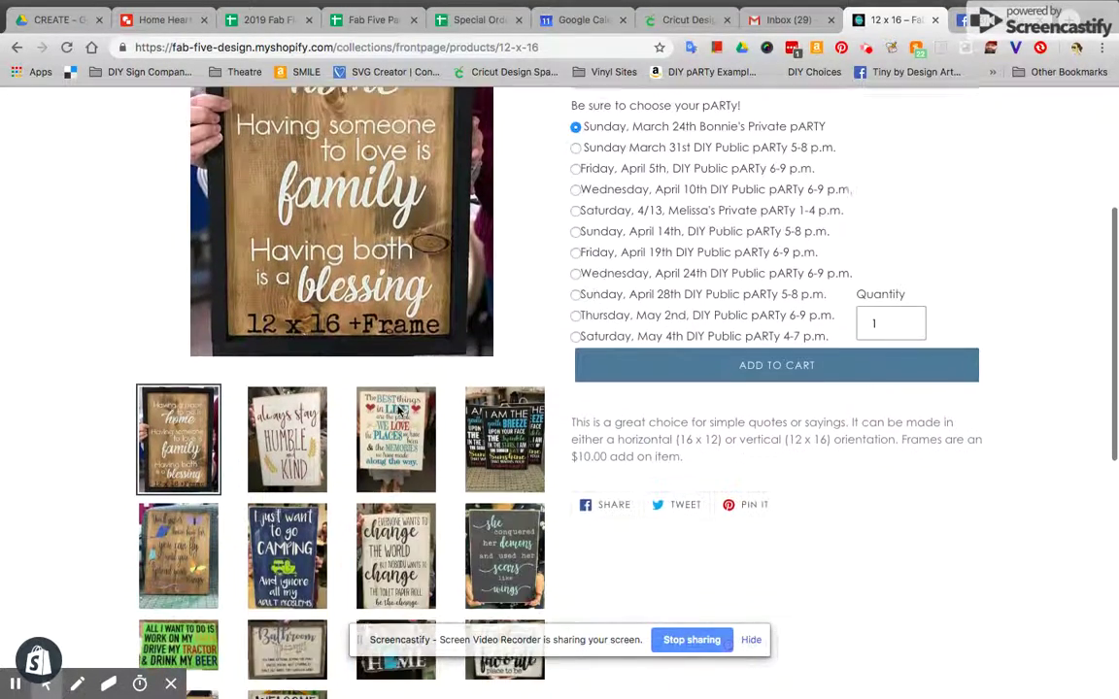
left_click(350, 501)
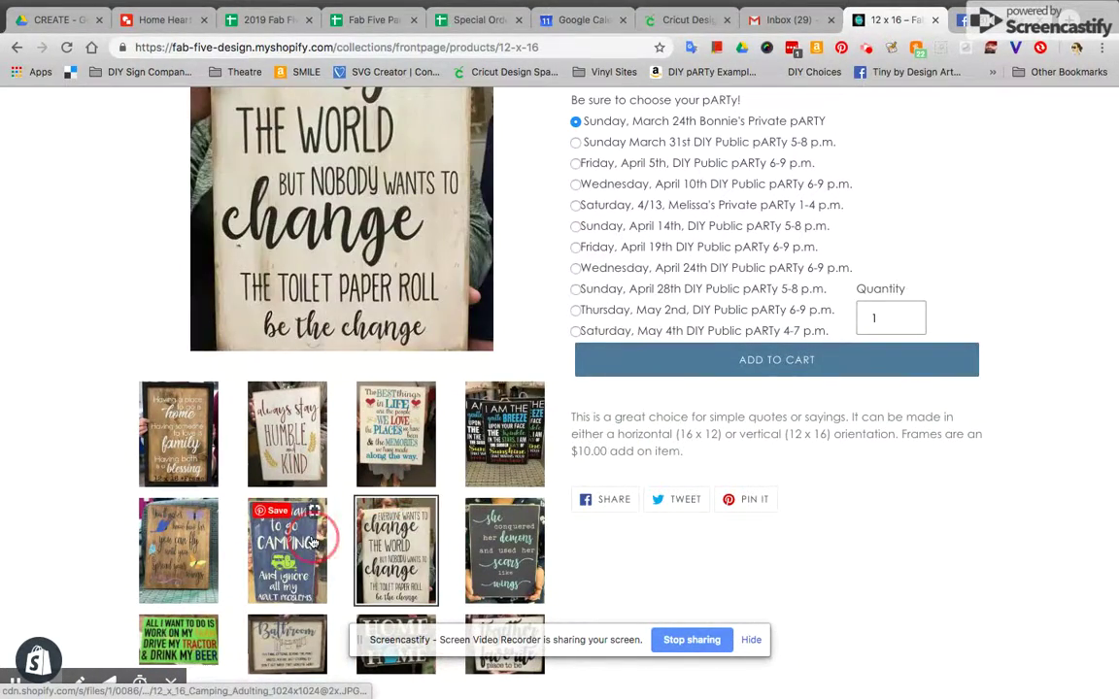
left_click(313, 544)
left_click(175, 548)
left_click(181, 451)
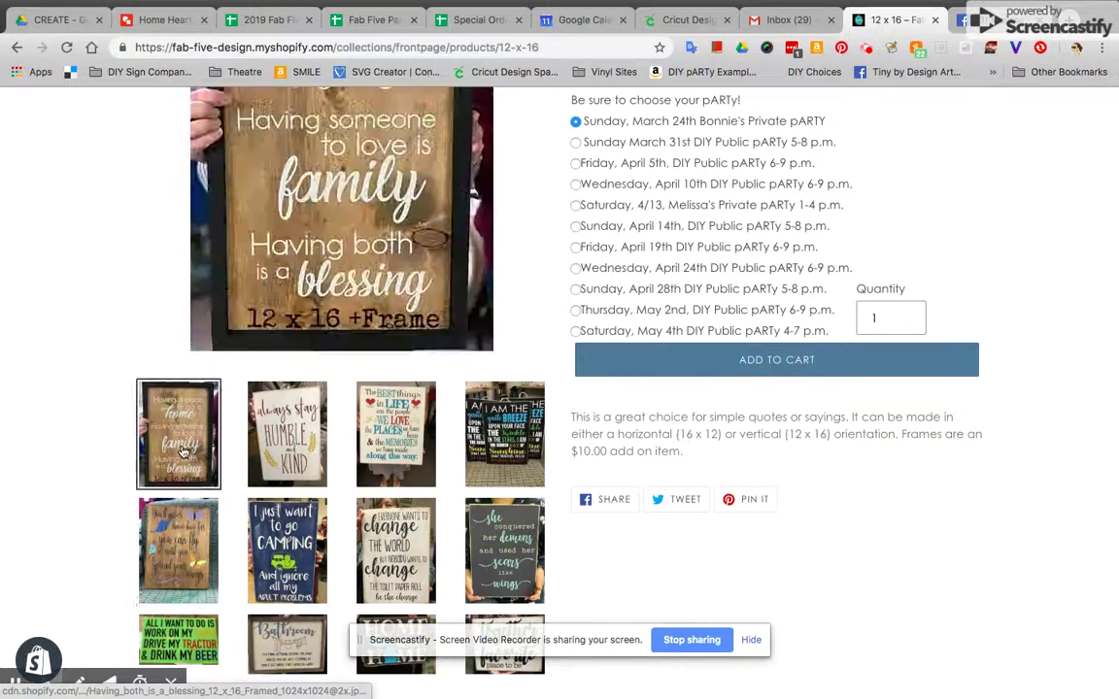
scroll(321, 447, "up", 5)
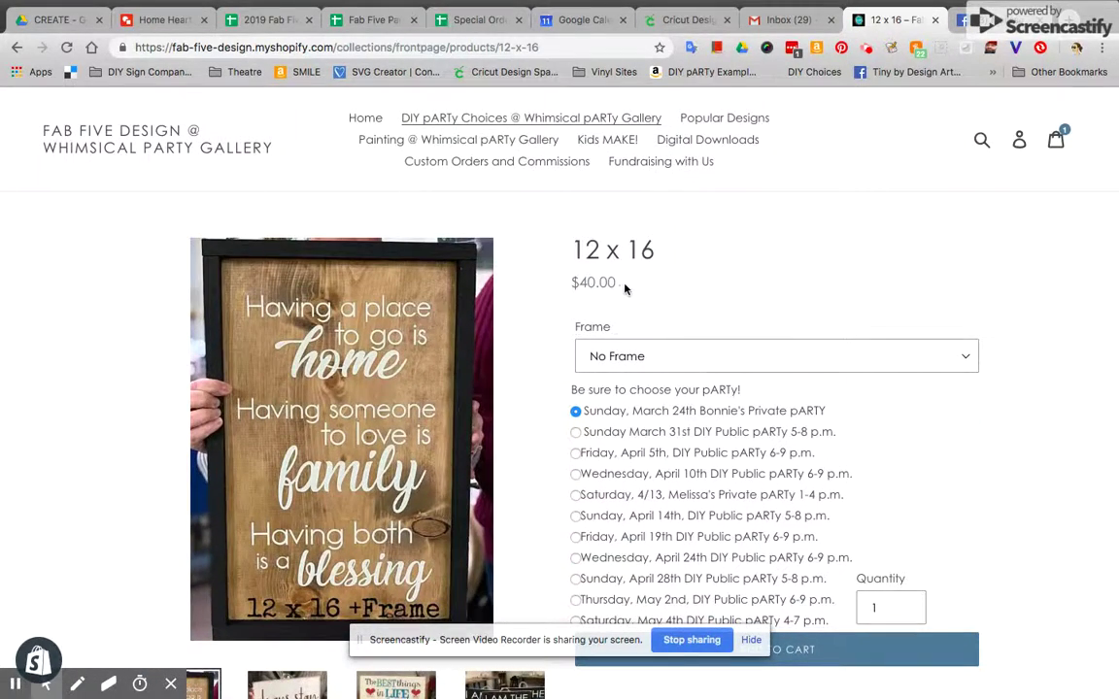
Choose 'Yes I'd like a Frame', book the Saturday 4/13 private pARTy 1-4 p.m., and add to cart
left_click(643, 355)
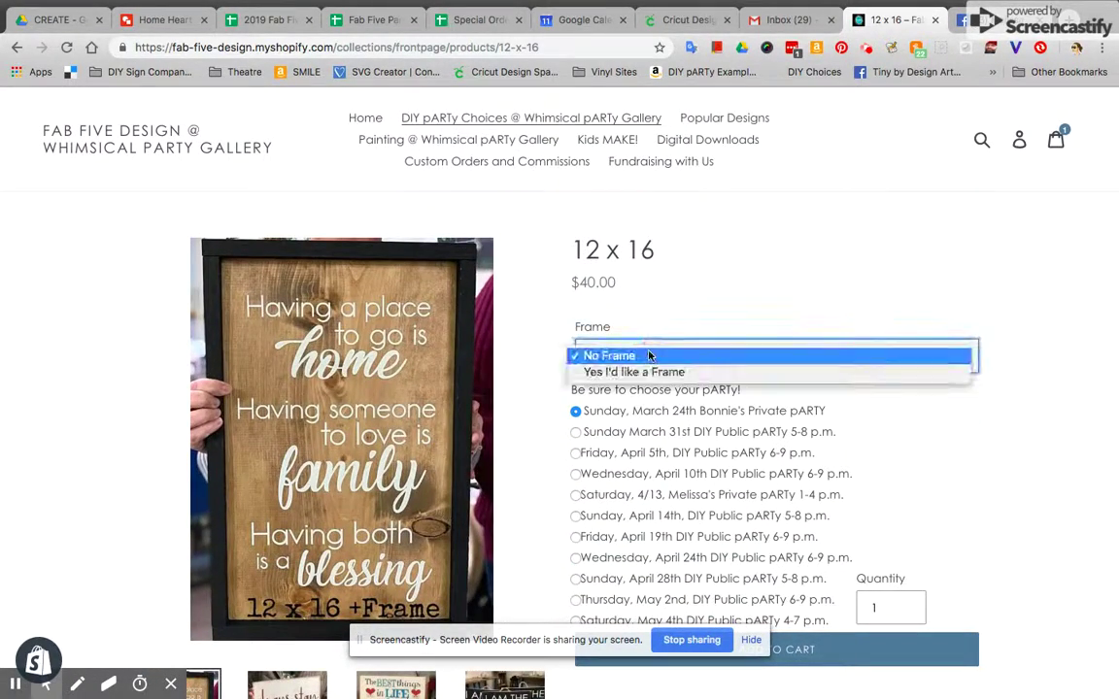
left_click(650, 373)
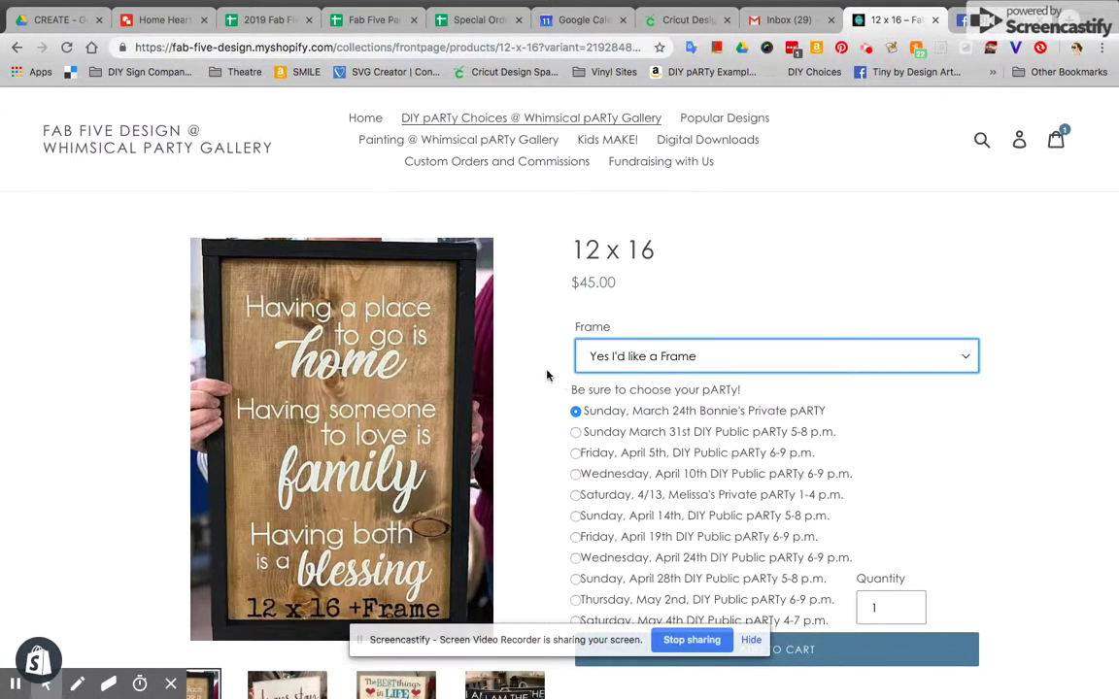
scroll(554, 379, "down", 1)
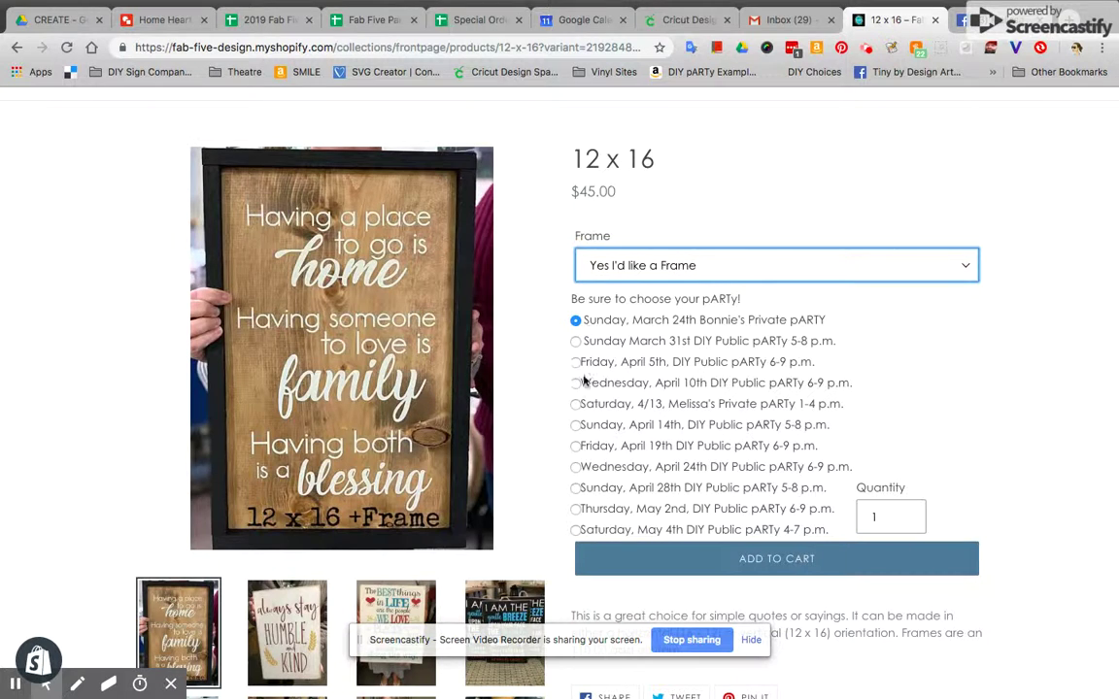
left_click(576, 404)
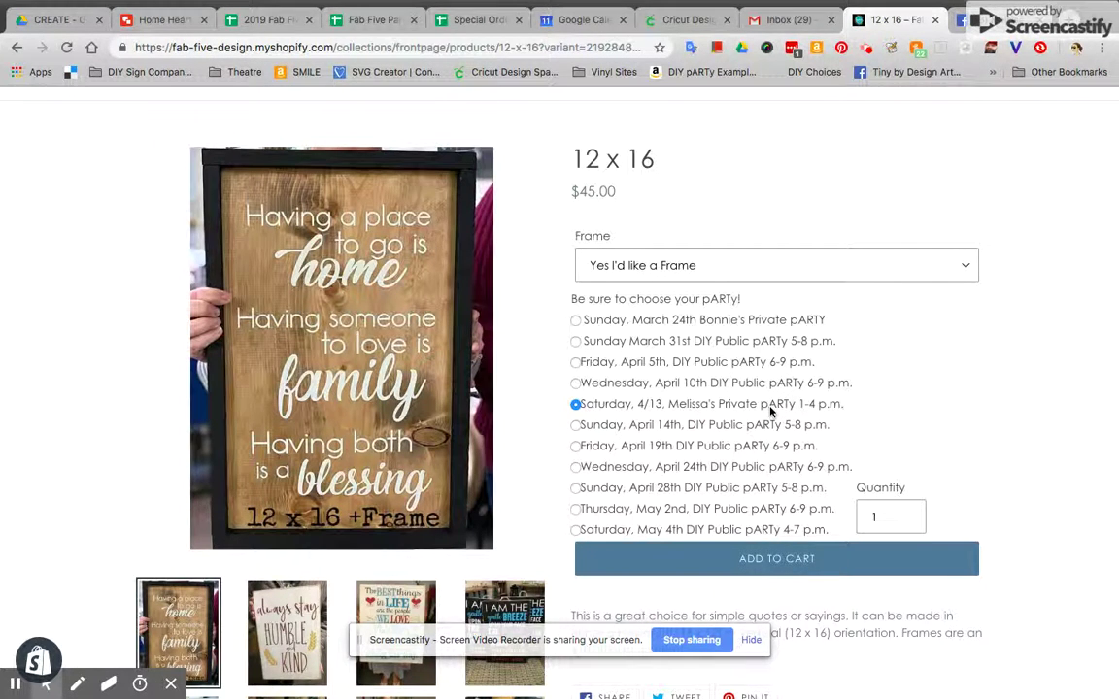
scroll(771, 412, "down", 1)
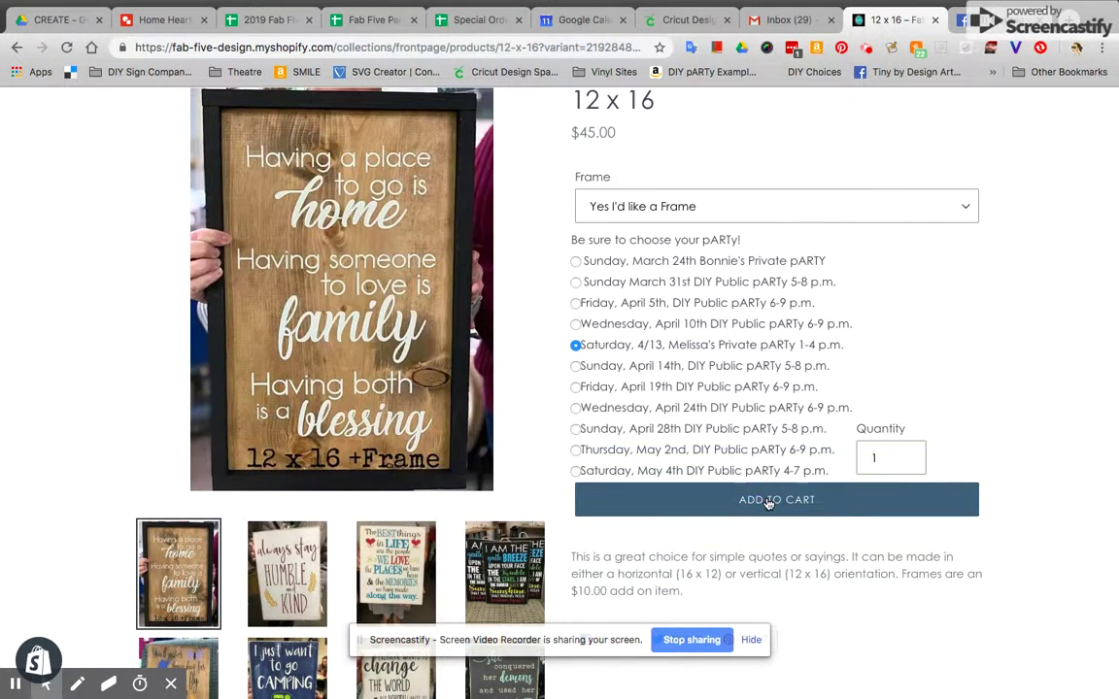
left_click(768, 502)
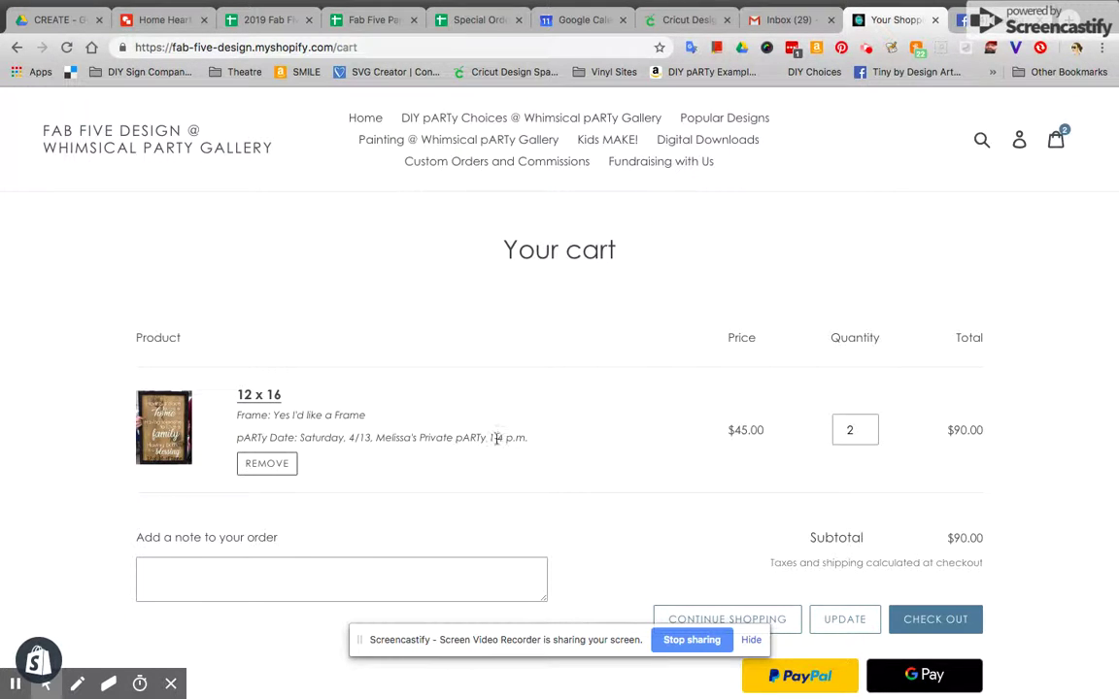
Lower the framed 12 x 16 sign's quantity to 1 and update the cart to a $45.00 subtotal
left_click(869, 426)
left_click(869, 434)
left_click(869, 435)
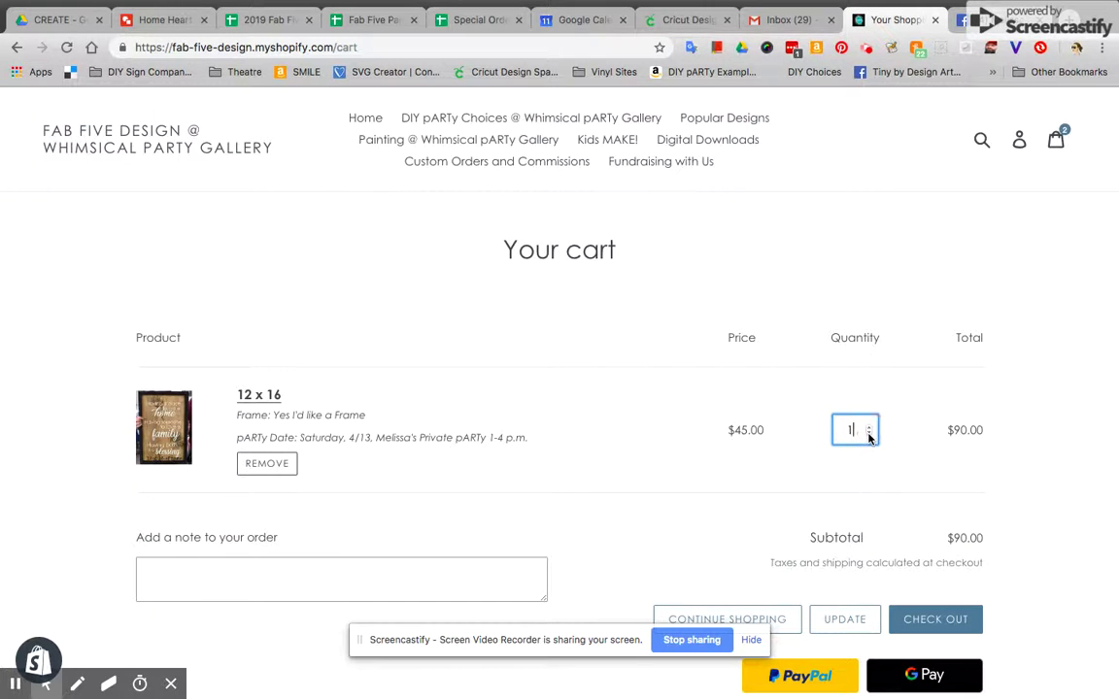
left_click(850, 624)
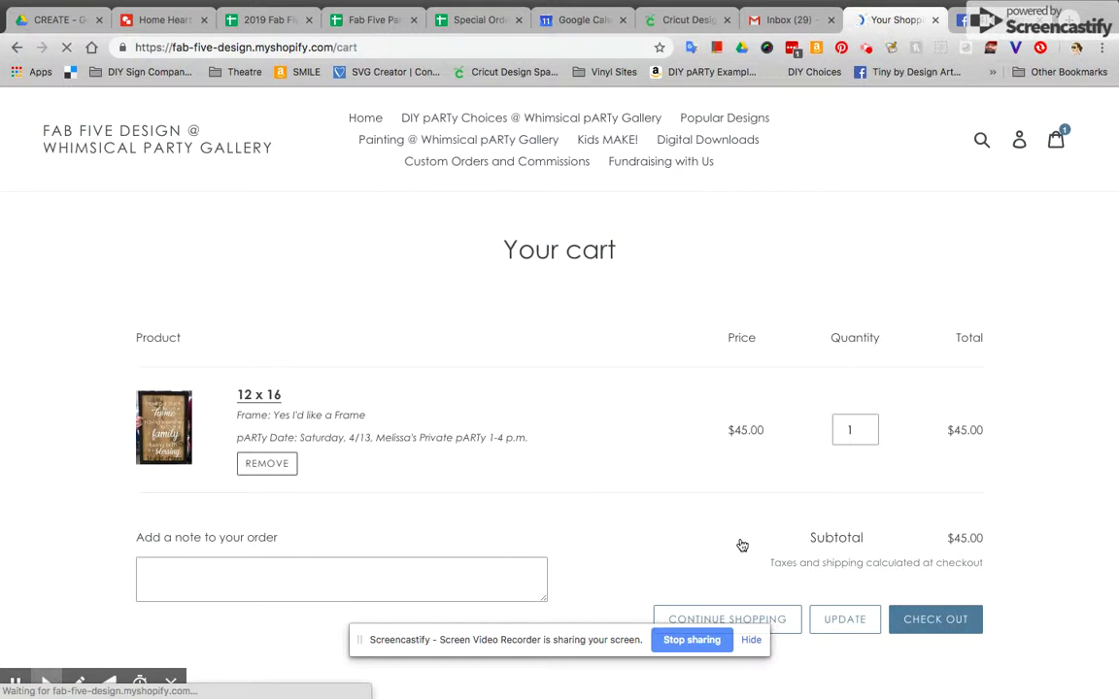
scroll(740, 544, "down", 4)
scroll(740, 544, "up", 5)
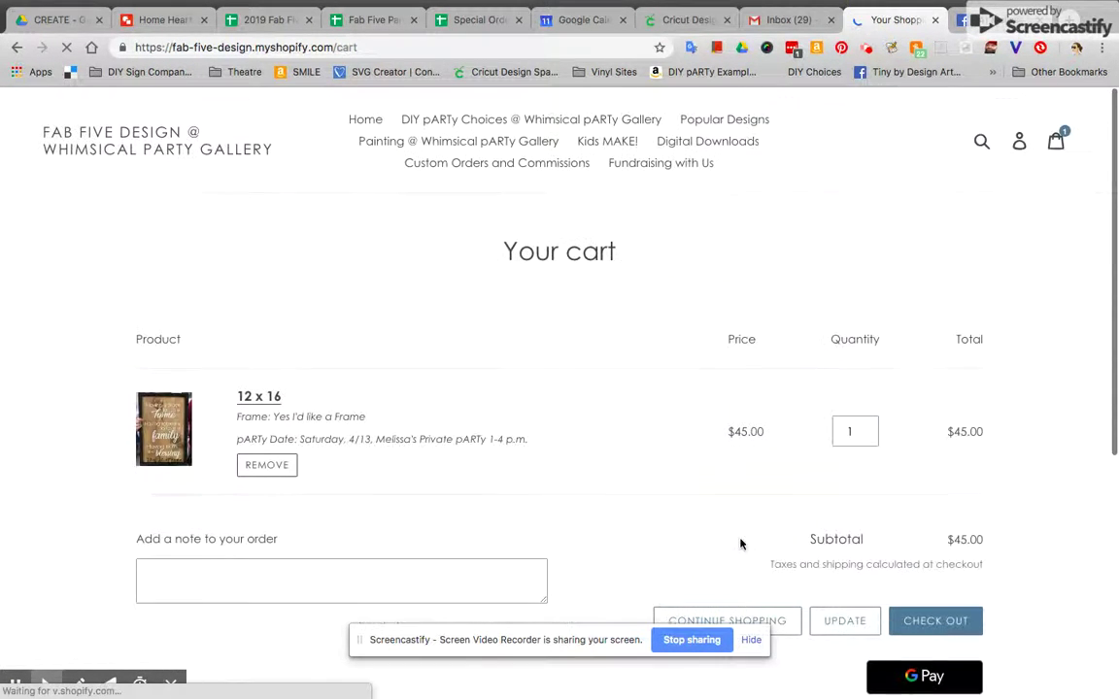
scroll(740, 544, "down", 3)
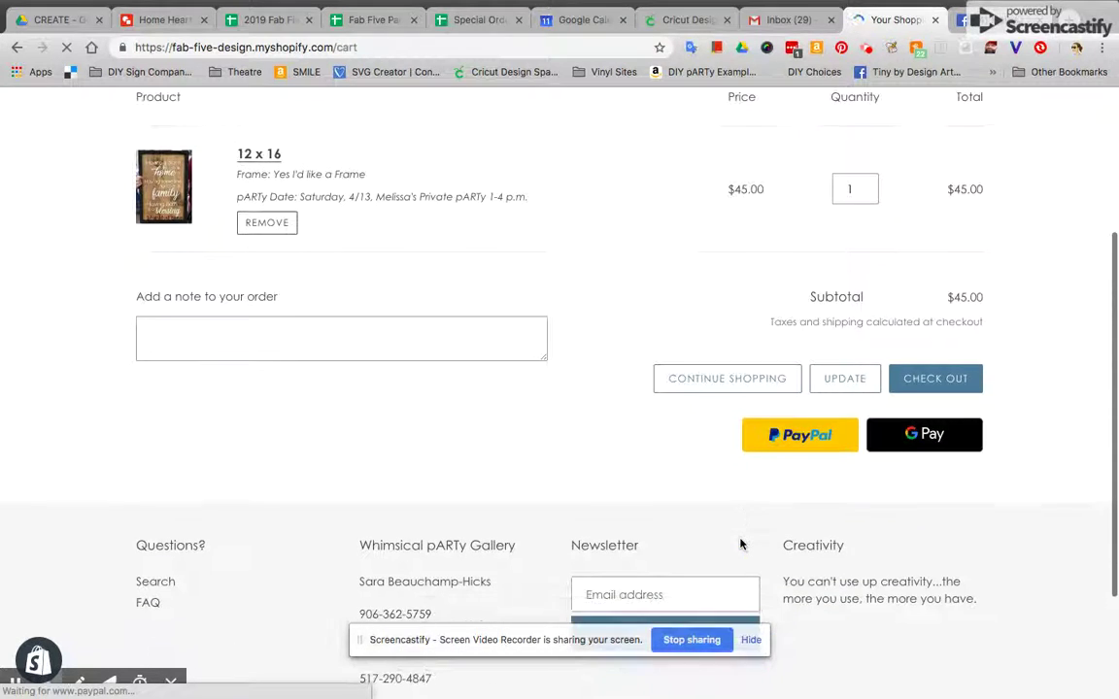
scroll(712, 516, "up", 3)
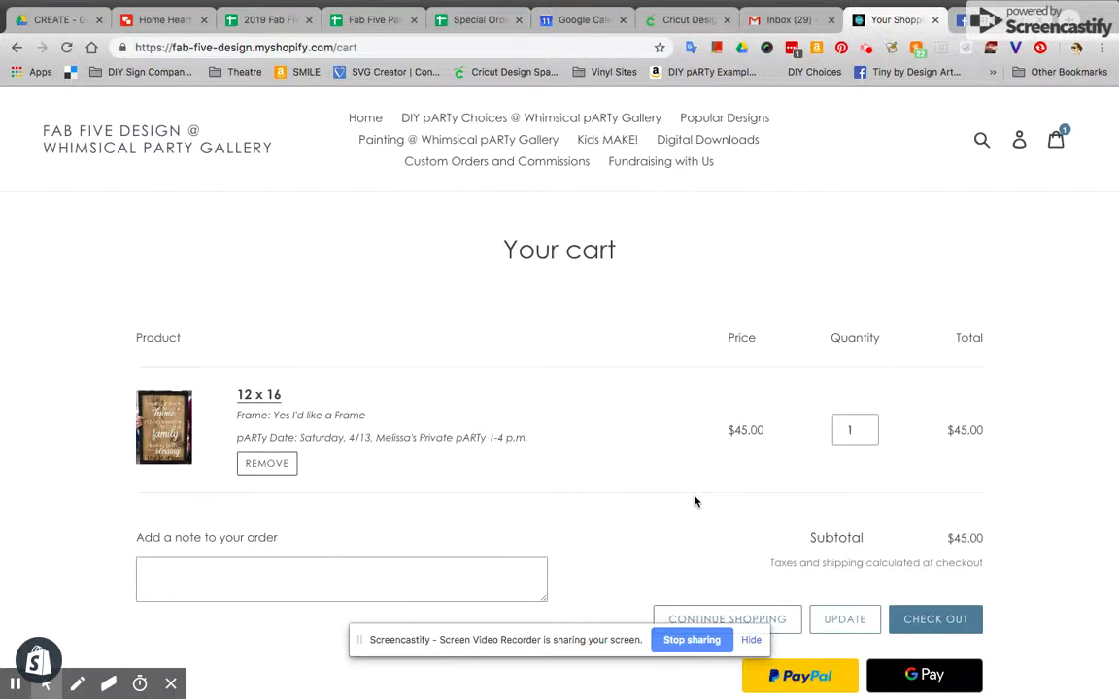
Scroll down the cart until the blank Design Instructions form, with Upload and Submit, is fully visible
scroll(694, 501, "down", 3)
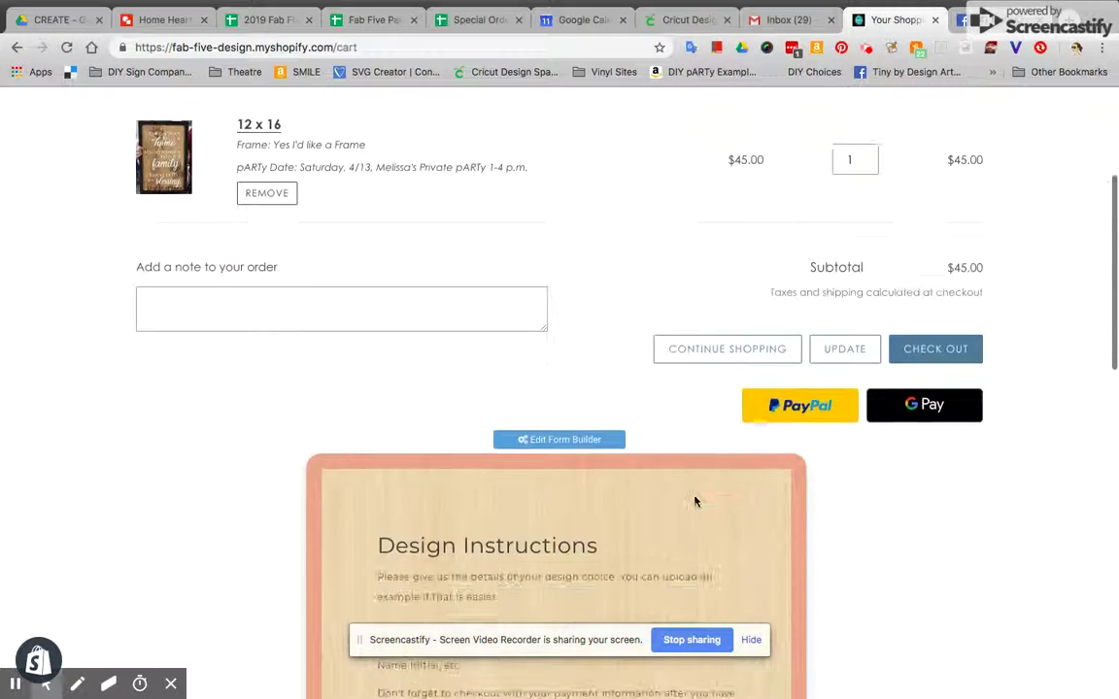
scroll(694, 501, "down", 3)
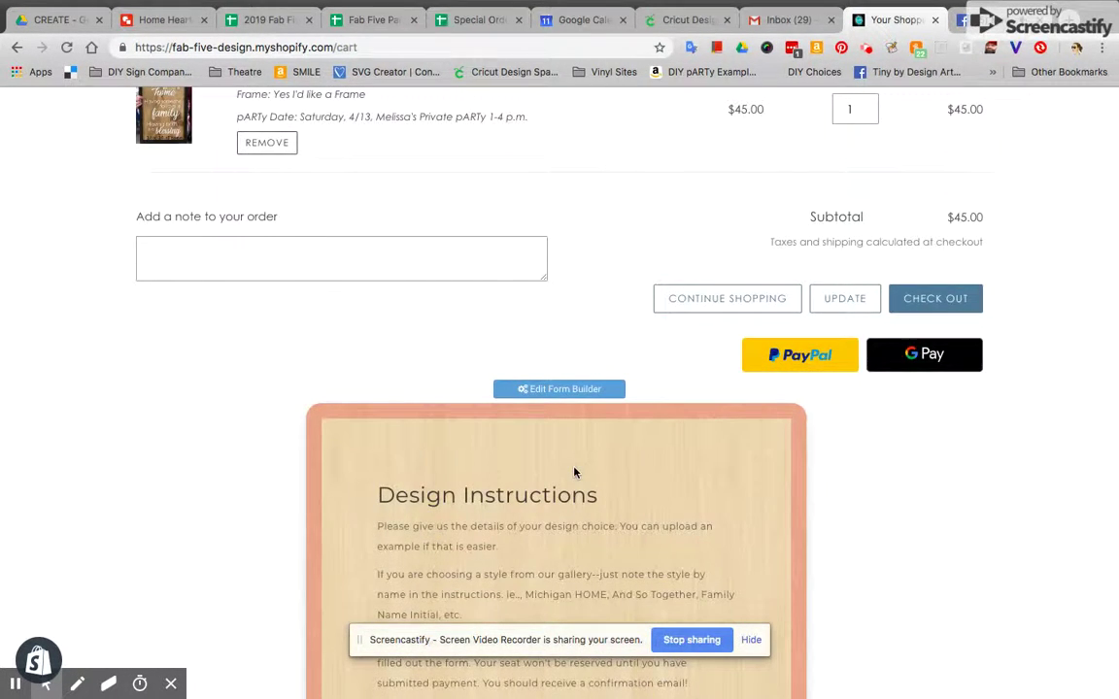
scroll(574, 437, "down", 2)
scroll(574, 472, "down", 1)
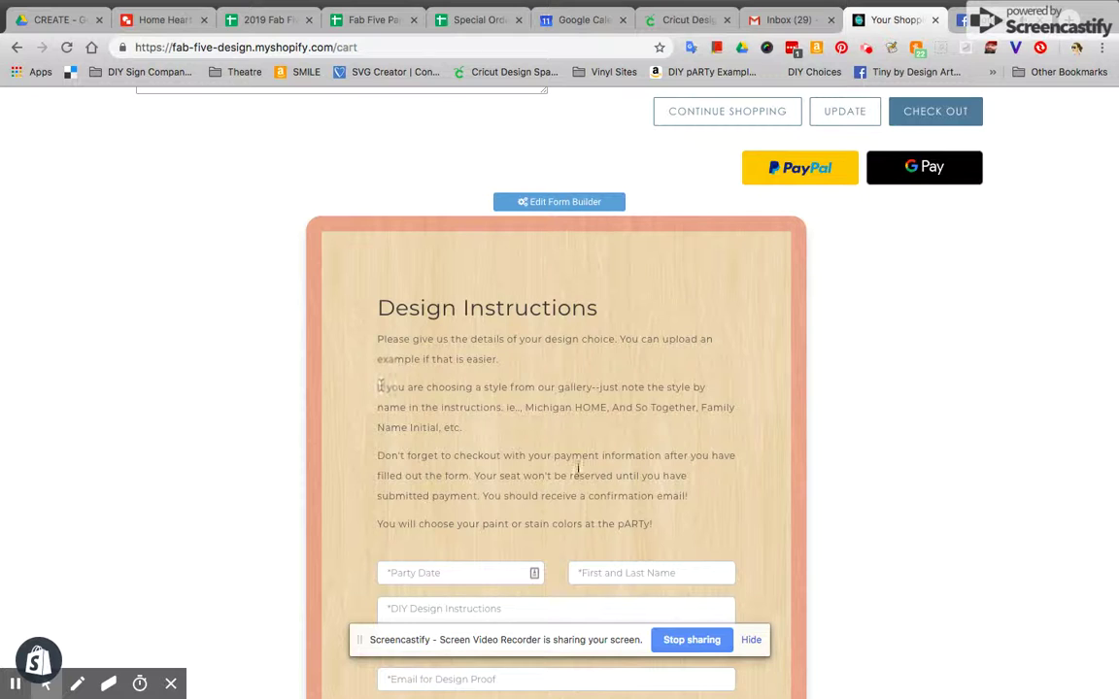
scroll(589, 460, "down", 2)
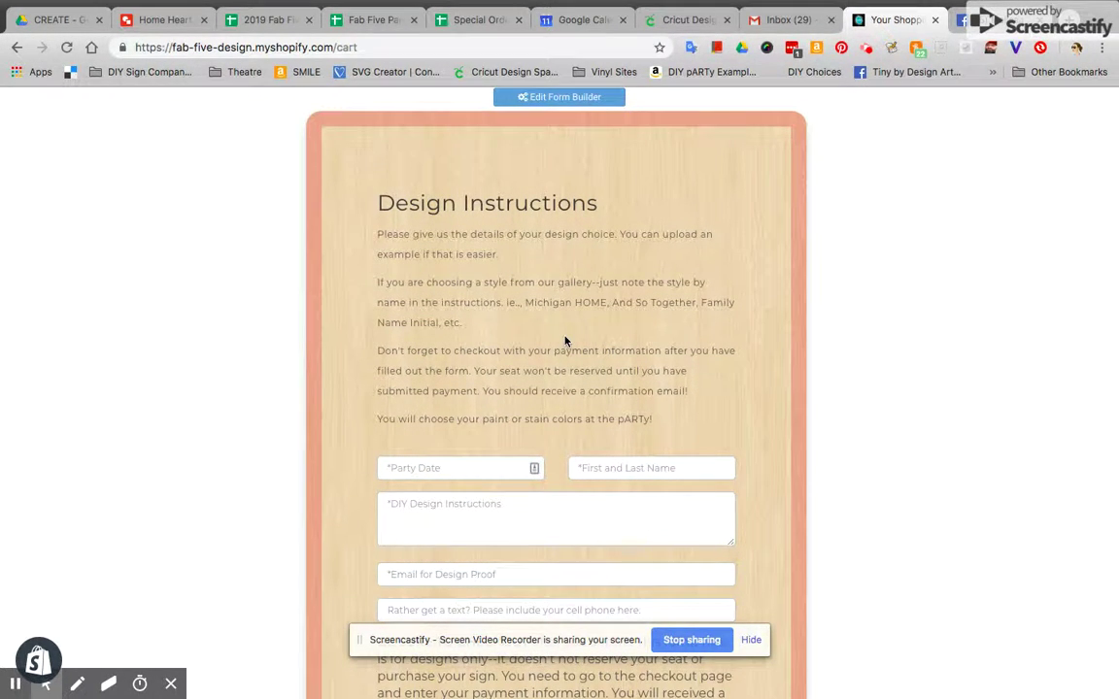
scroll(565, 340, "down", 2)
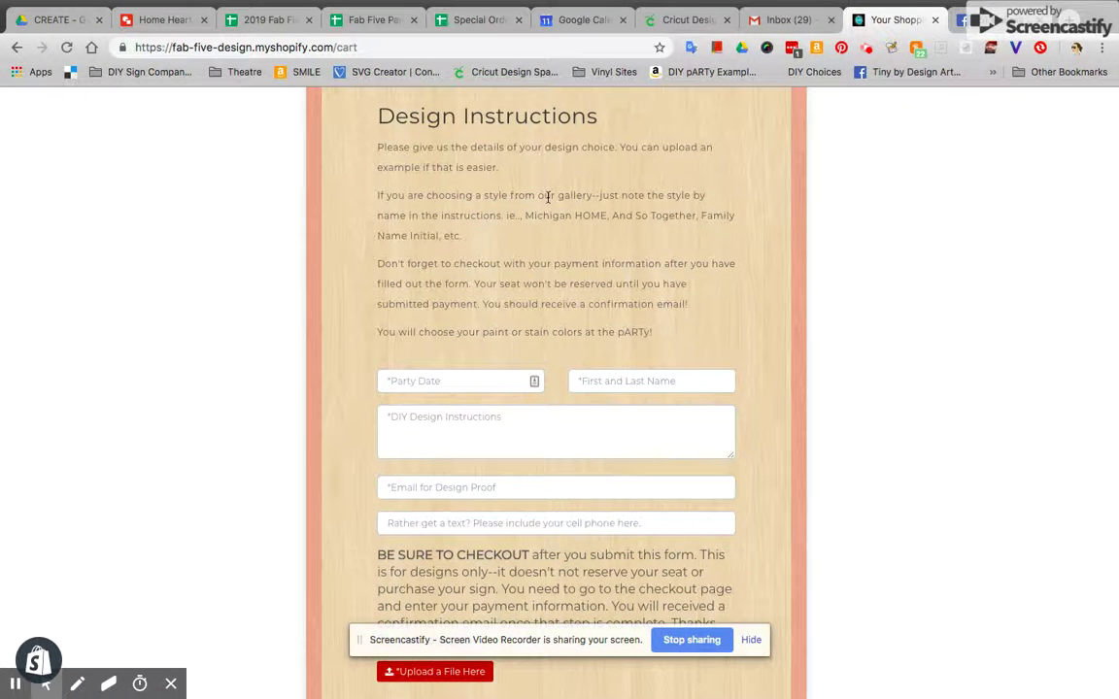
scroll(508, 262, "down", 3)
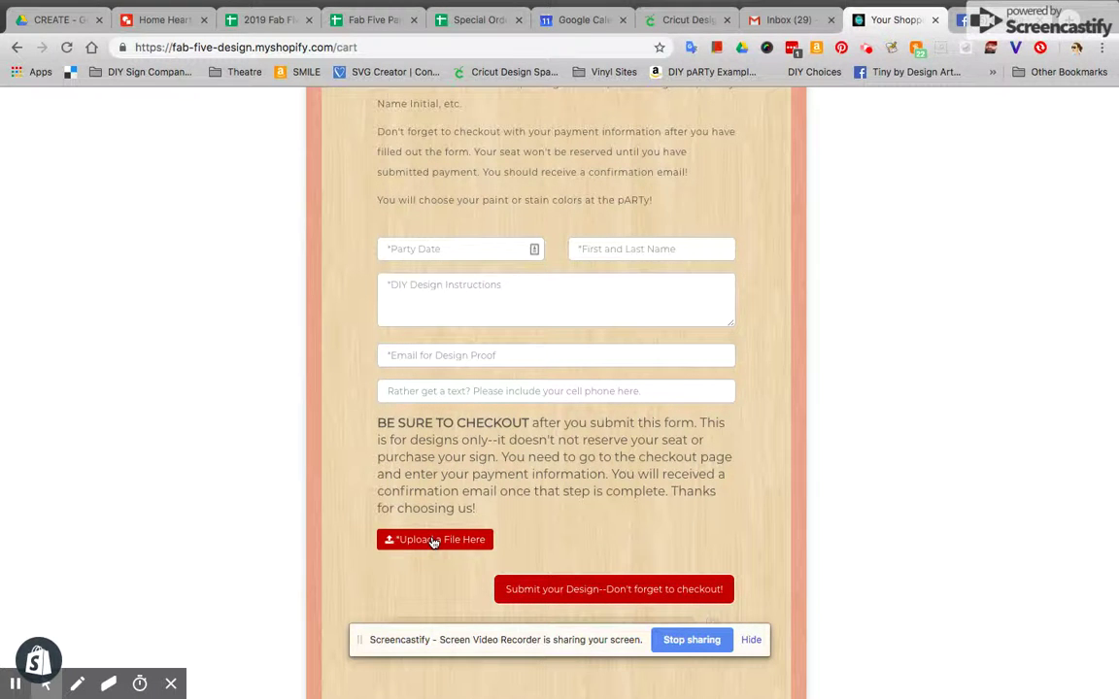
scroll(425, 542, "up", 2)
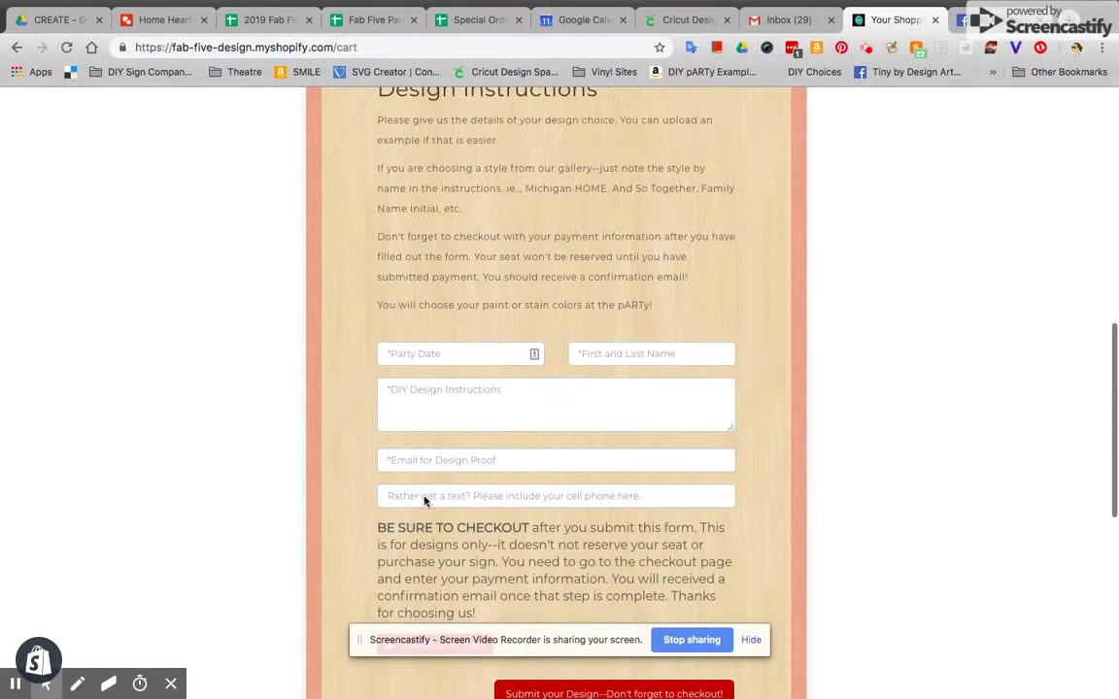
Enter party date 4/13/2019 and the customer's full name in the design form
left_click(453, 354)
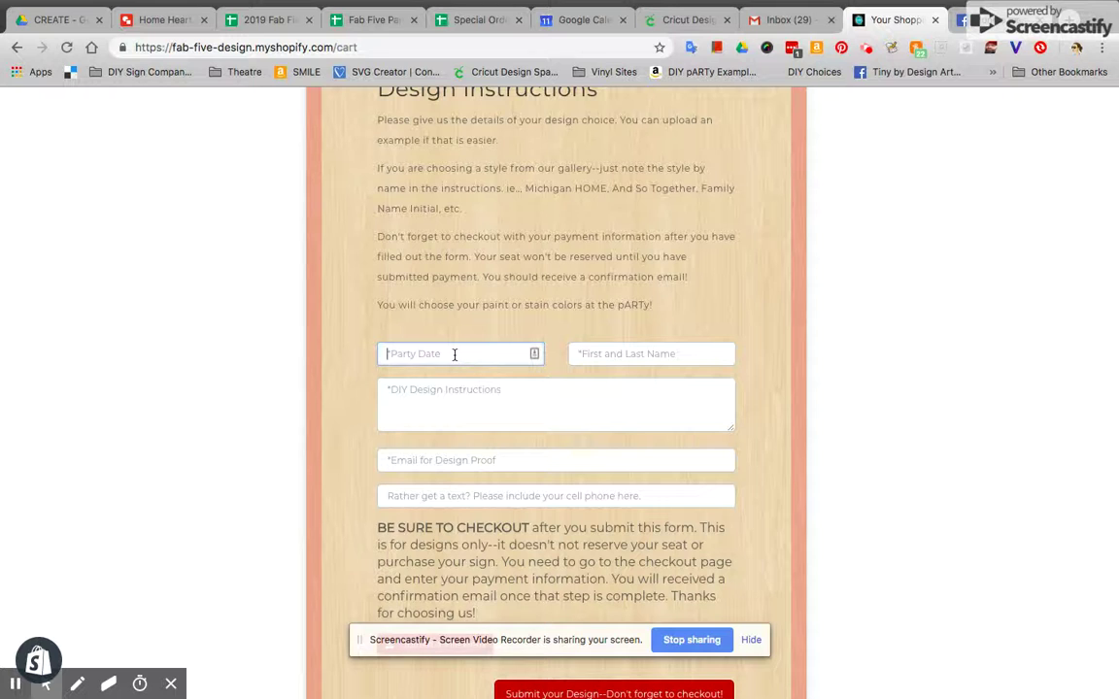
type("4/13/2019")
key("Tab")
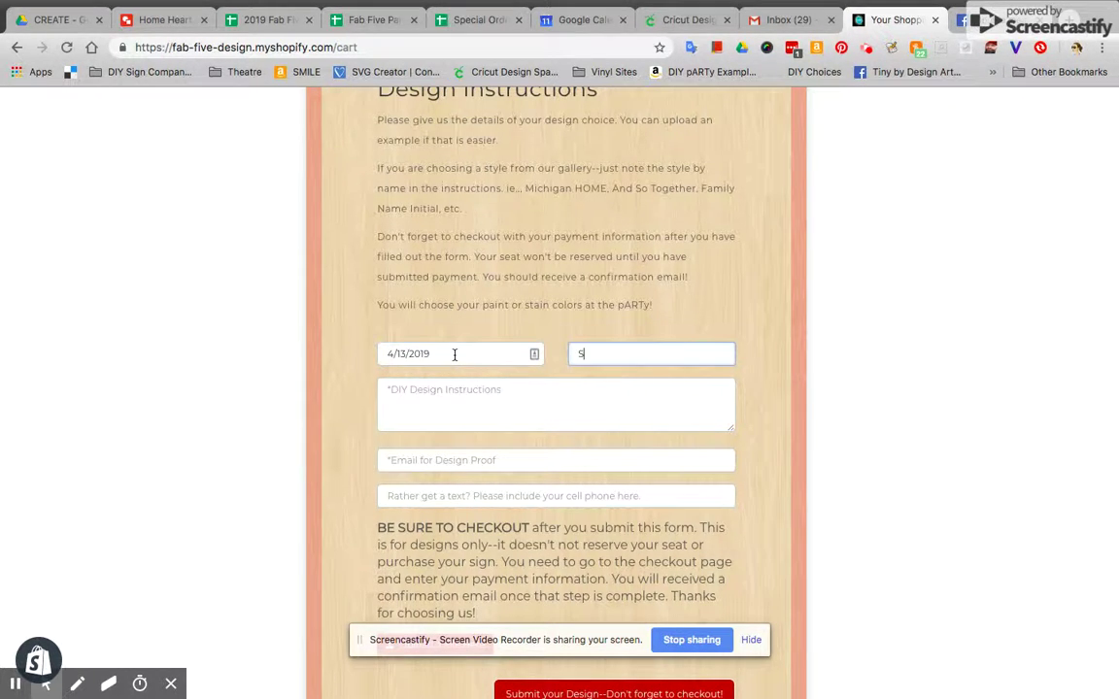
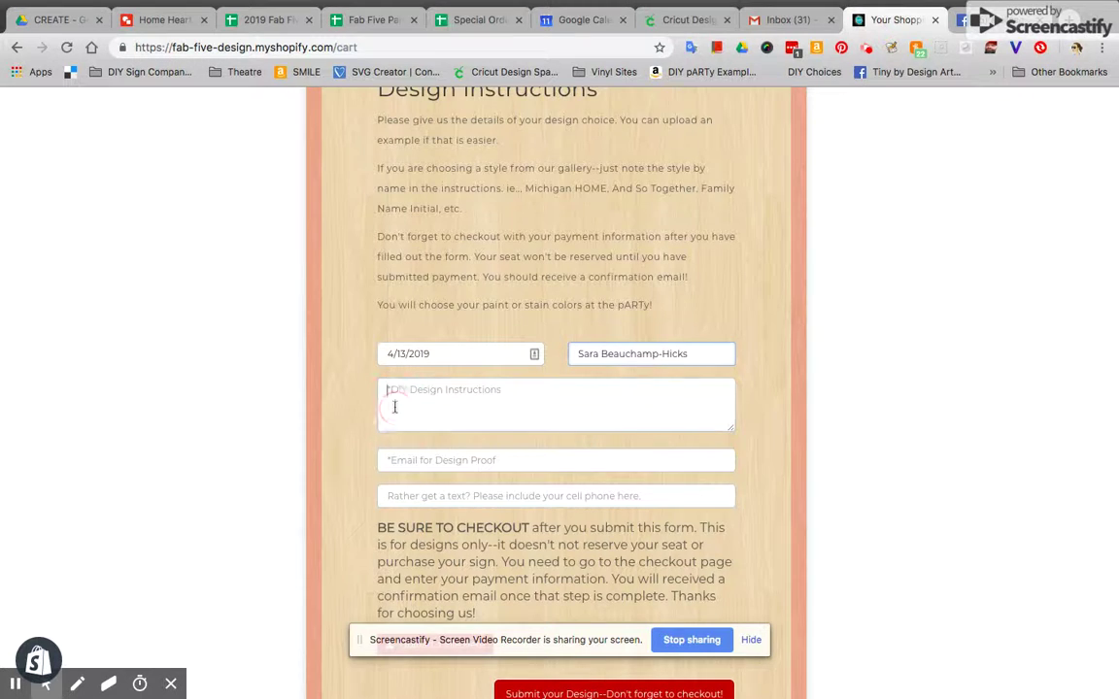
Write instructions for a horizontal Home Sweet Home sign: Home in block letters, Sweet in script
left_click(444, 420)
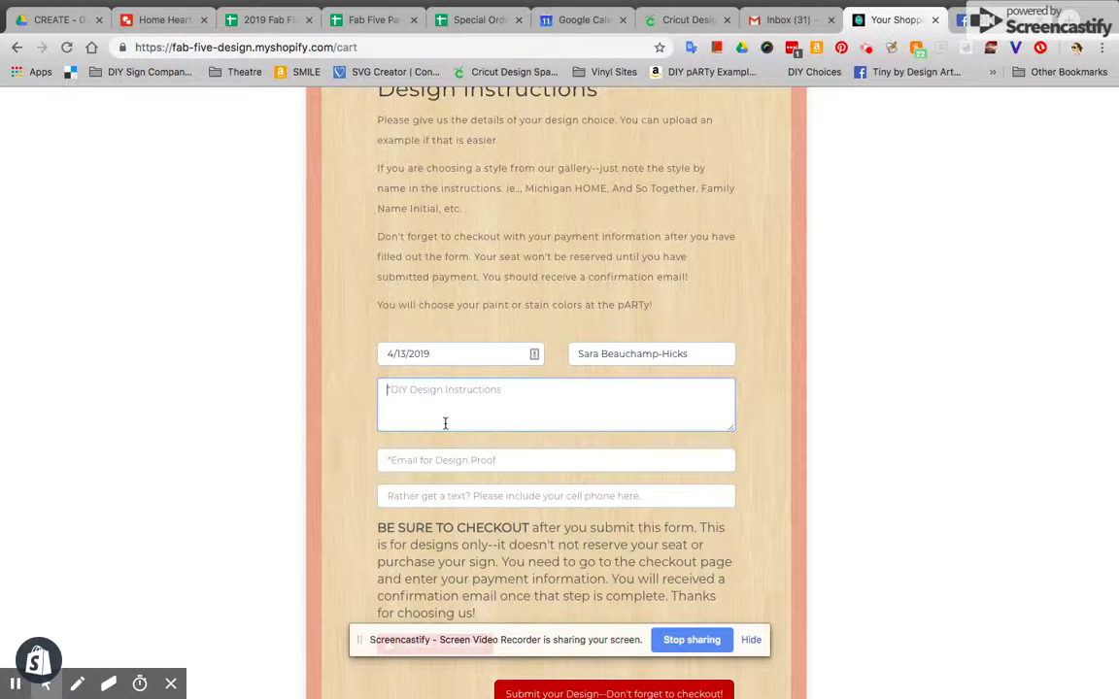
type("Home Sweet Home")
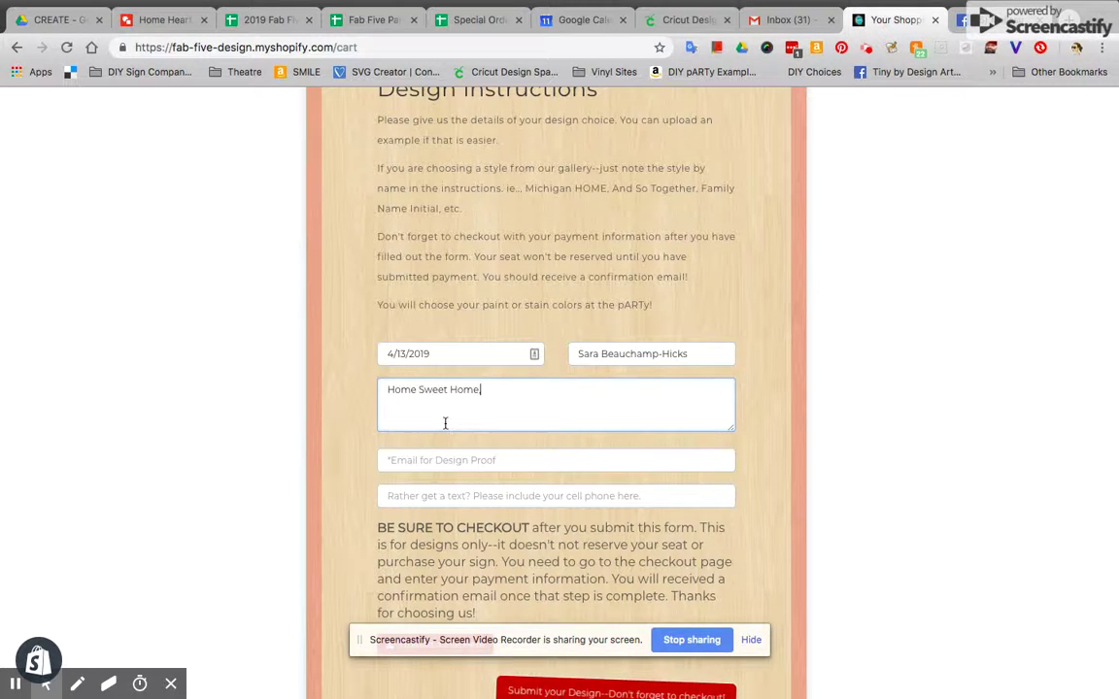
type(", Home in Block letters, Sweet")
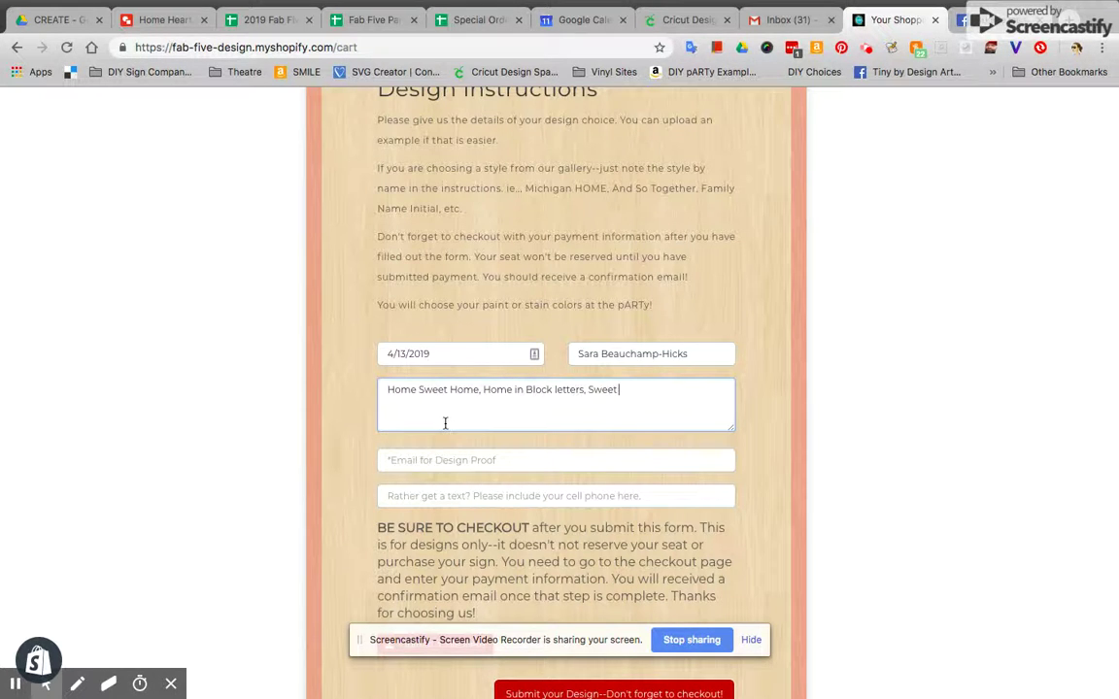
type(" in script letters. Please see image for")
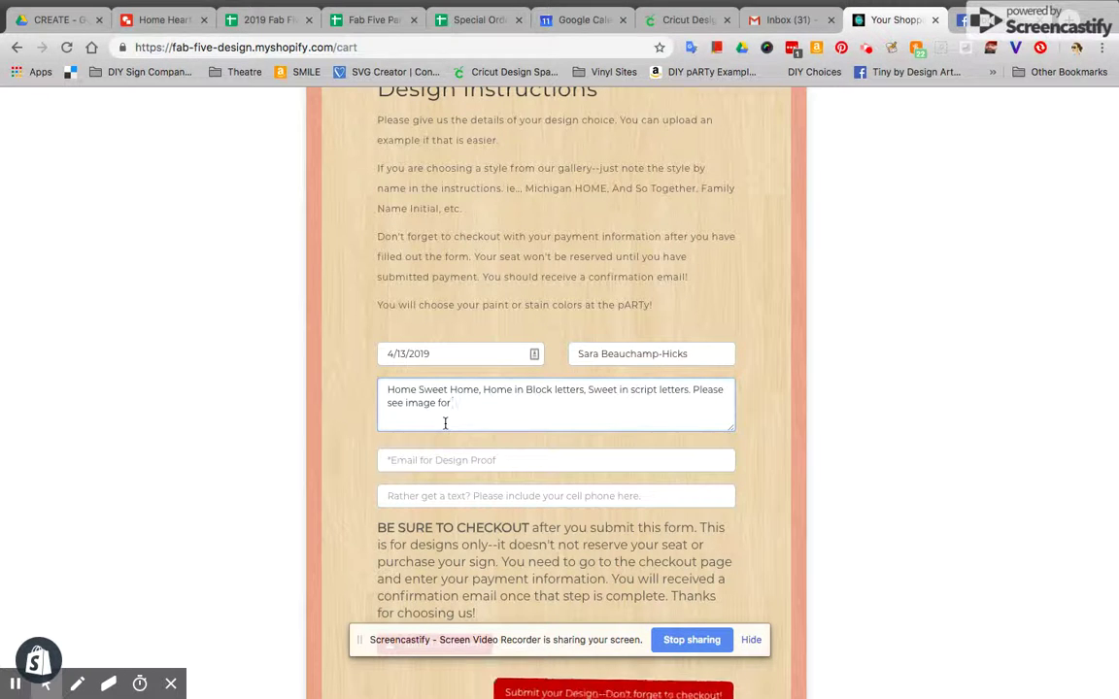
type(" font types.")
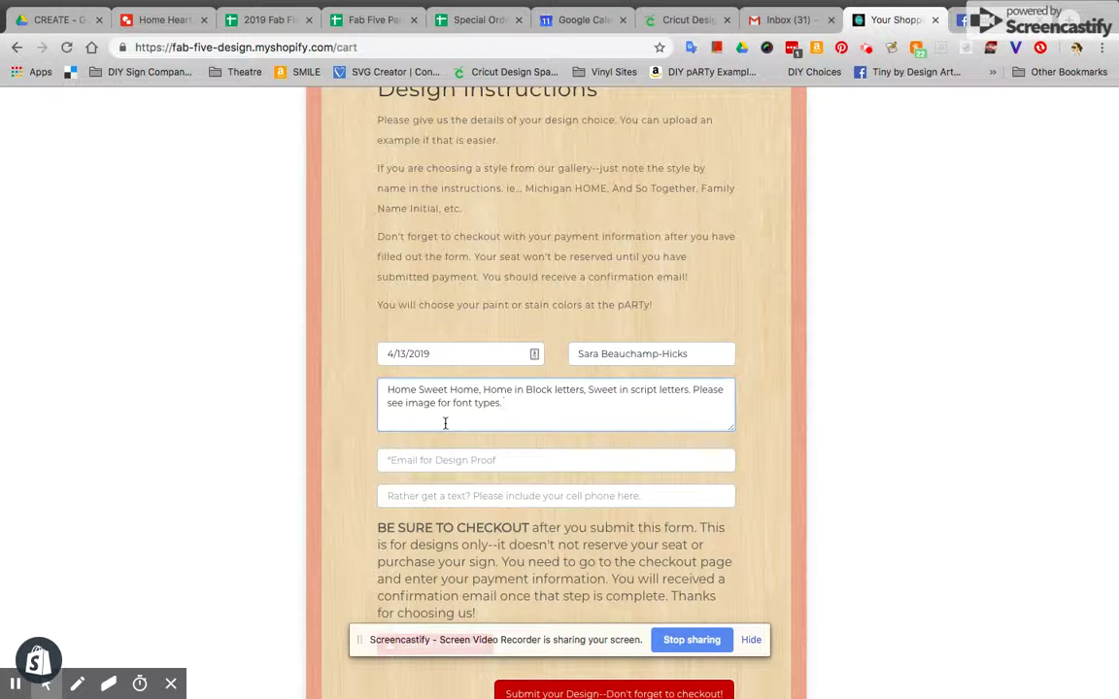
type(" Horzint")
type("l or land")
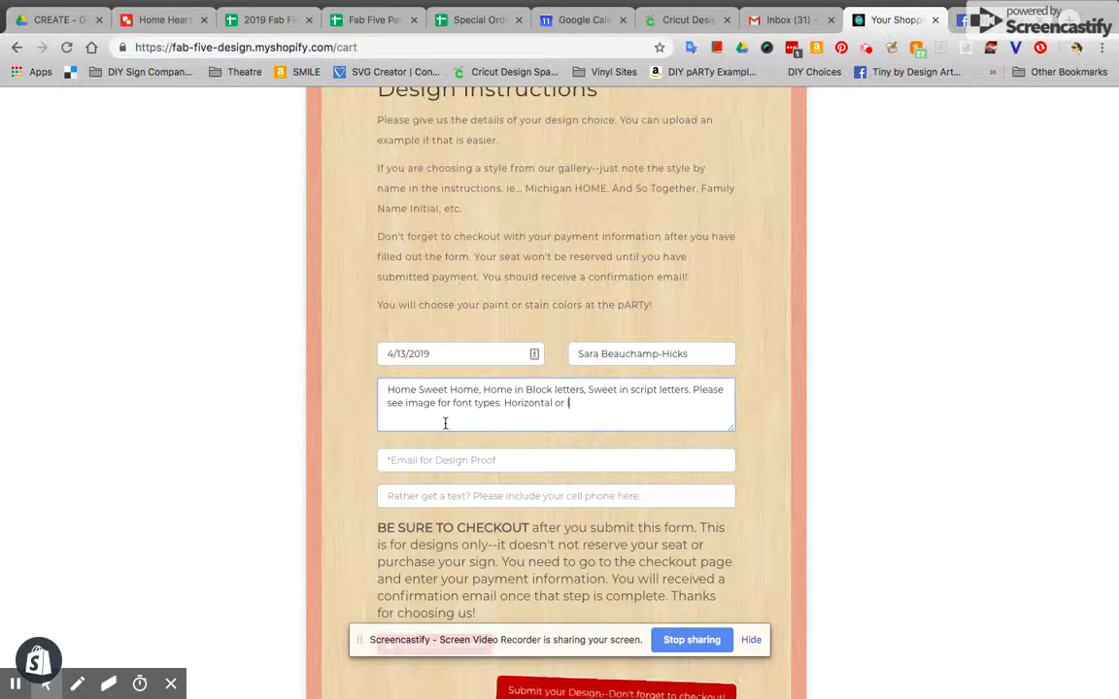
key("BackSpace")
key("BackSpace")
key("BackSpace")
key("BackSpace")
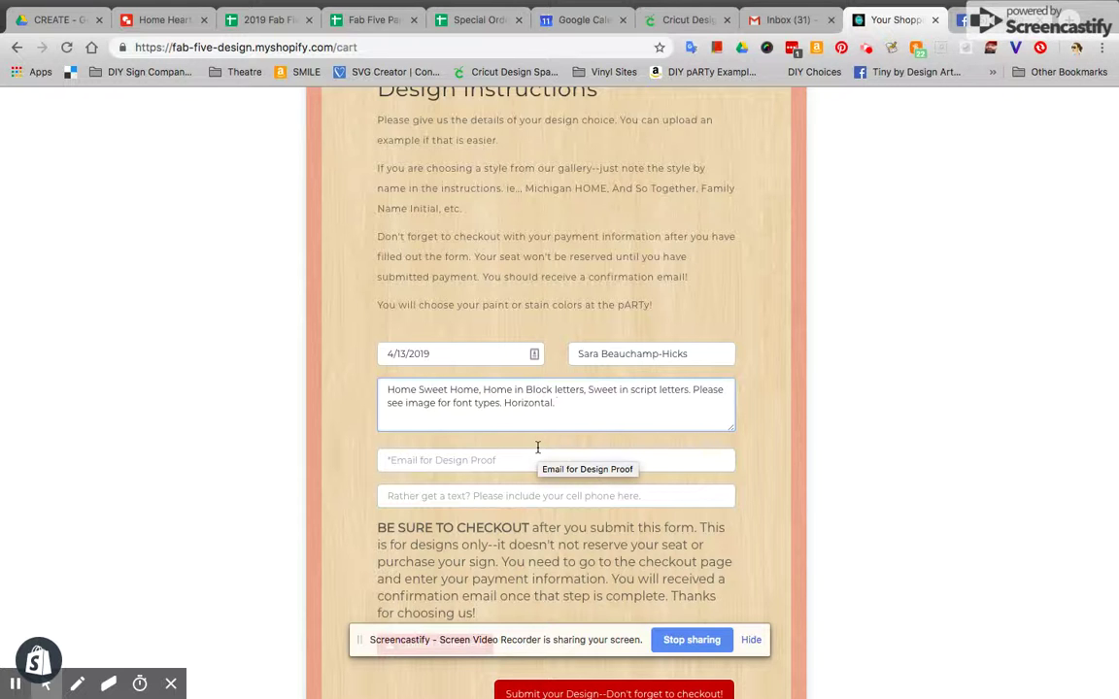
left_click(485, 465)
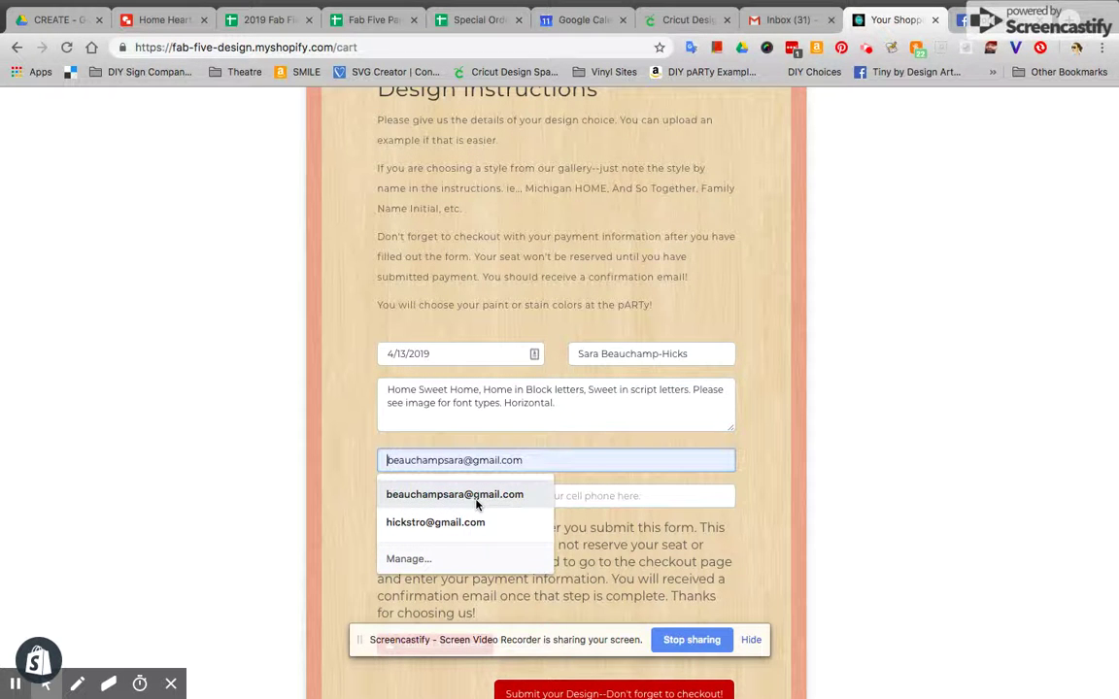
Fill in the saved e-mail address for the proof, leaving the optional phone field blank
left_click(476, 497)
left_click(476, 497)
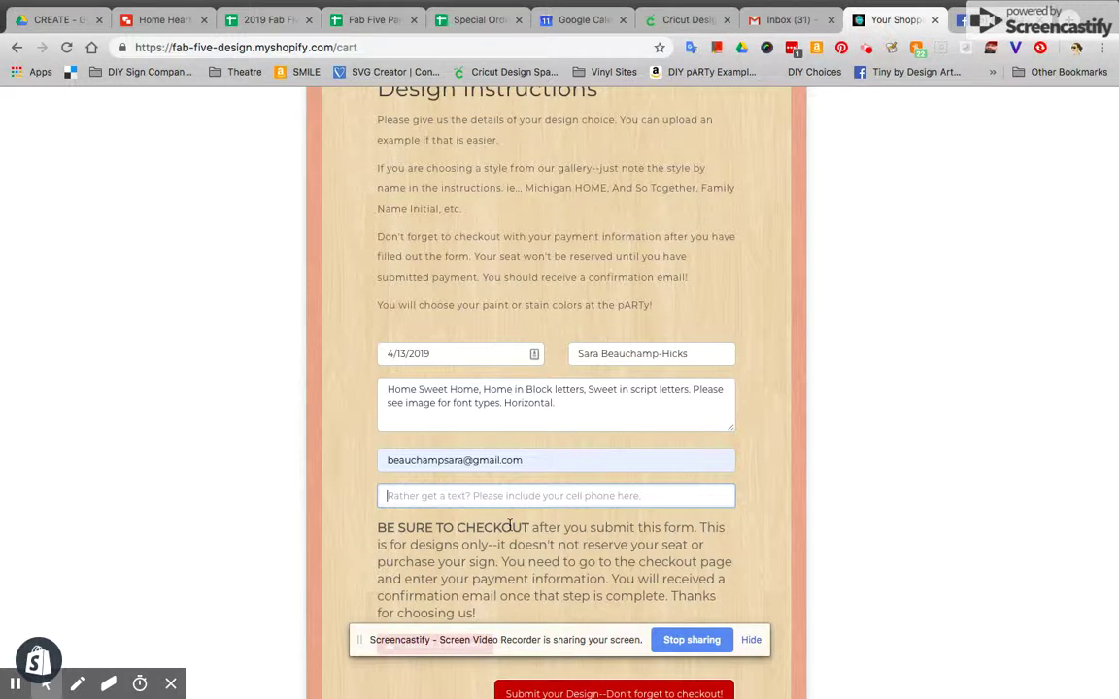
scroll(509, 526, "down", 3)
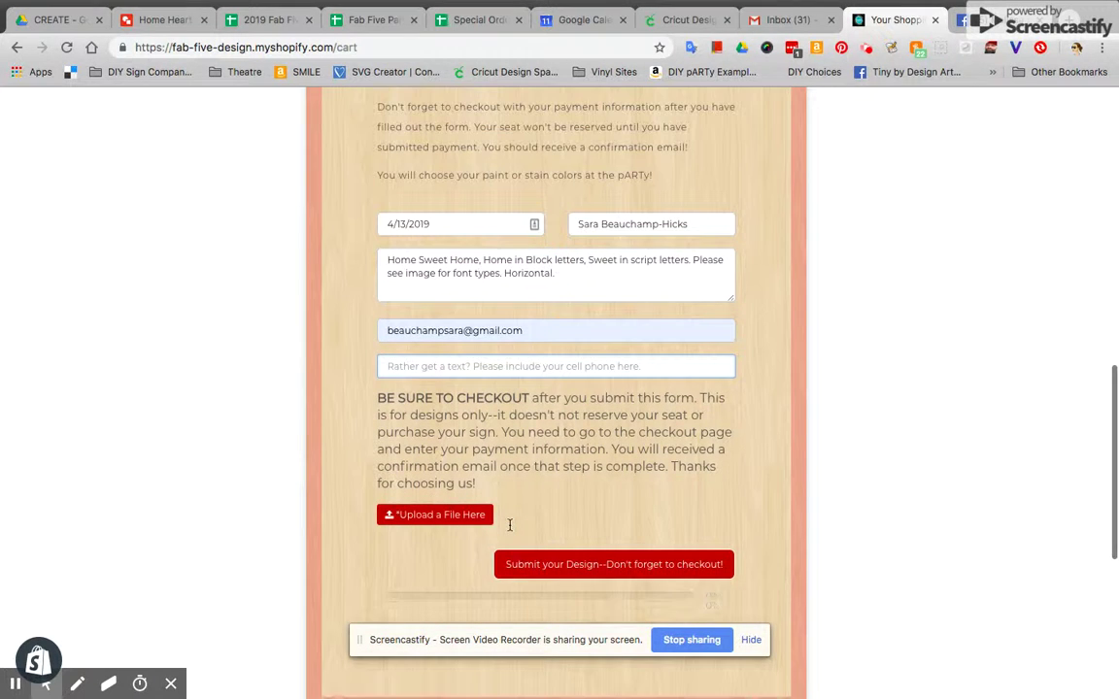
Upload '40 x 8 Family makes a house a home.jpeg' as the reference image
left_click(455, 520)
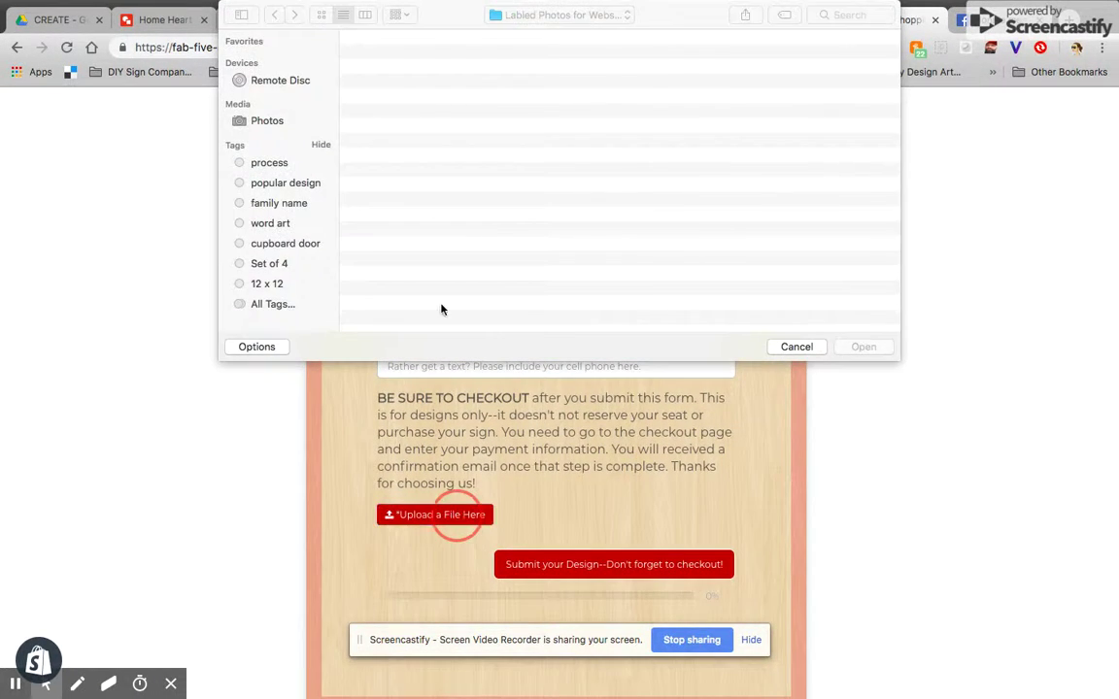
scroll(503, 173, "down", 10)
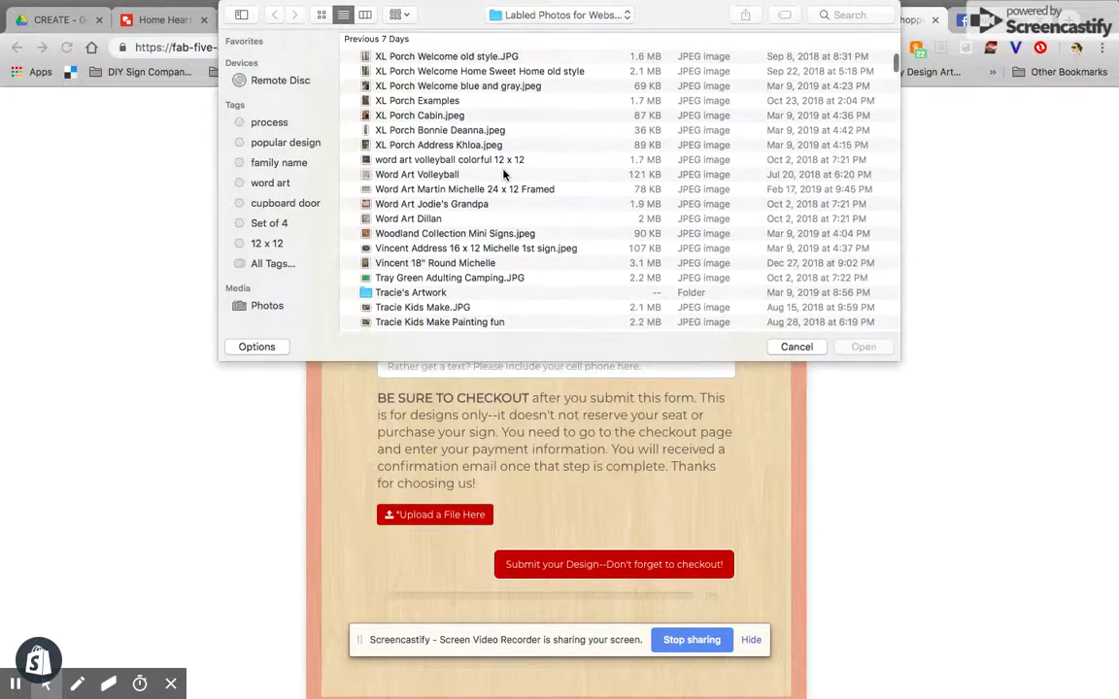
scroll(504, 173, "down", 10)
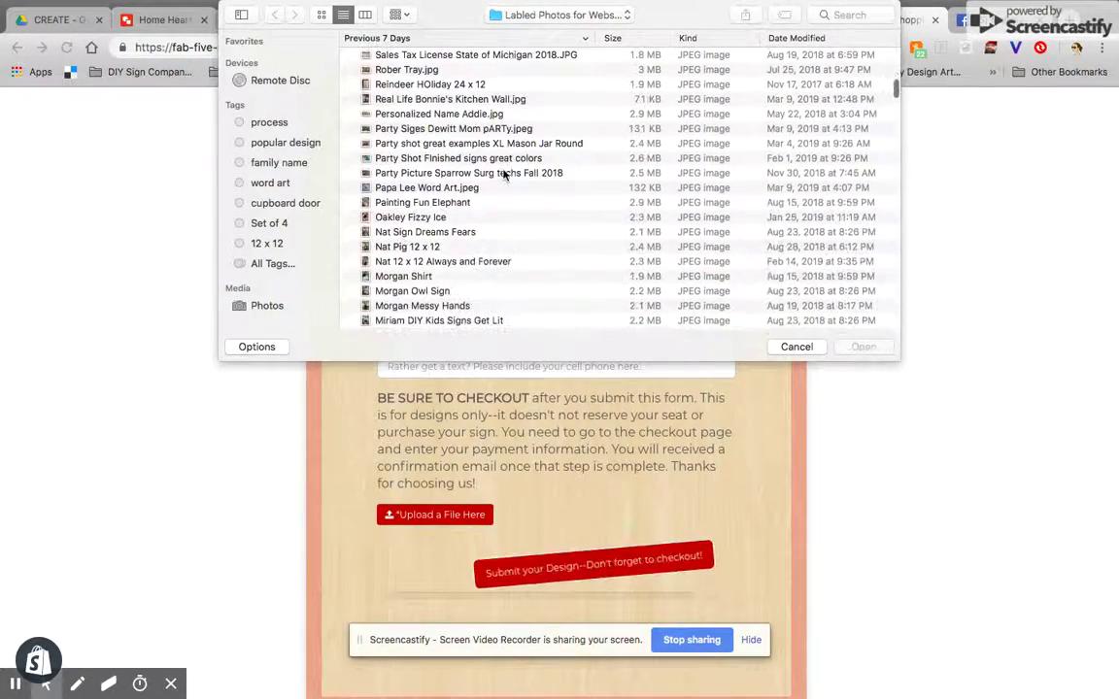
scroll(503, 172, "down", 10)
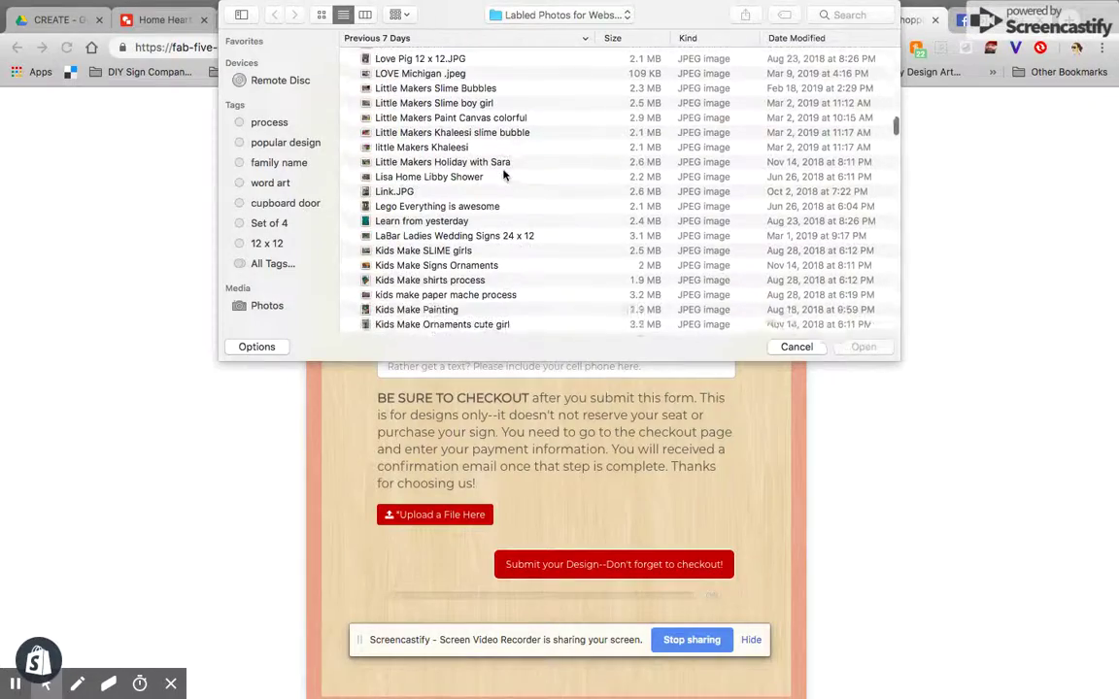
scroll(503, 173, "down", 8)
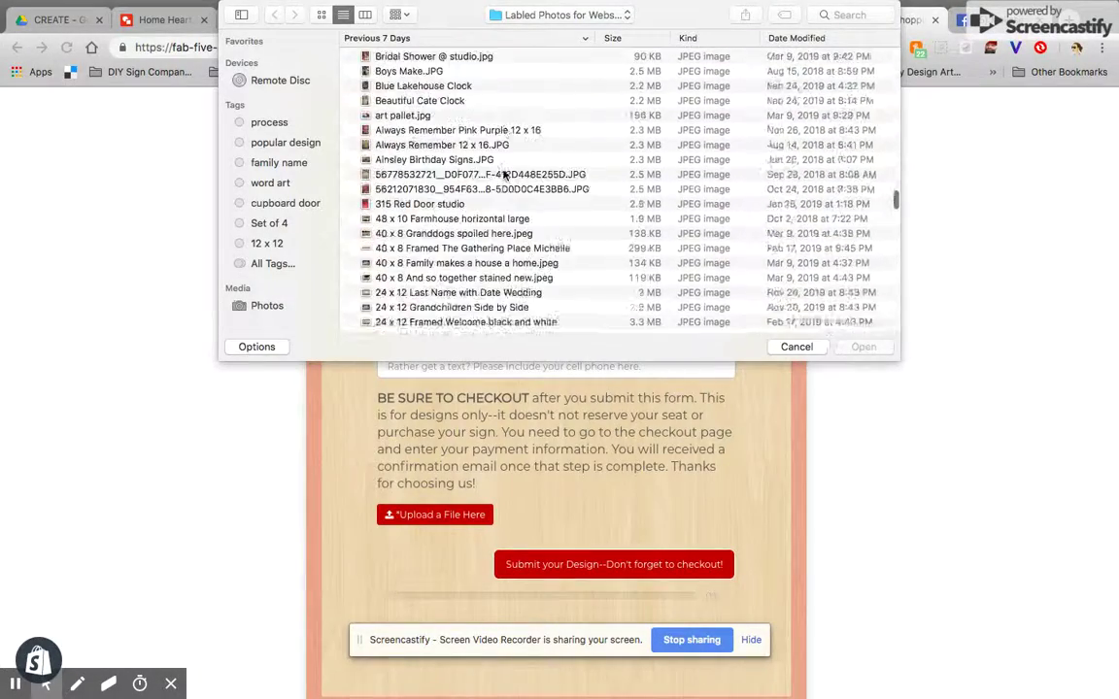
left_click(458, 190)
left_click(864, 347)
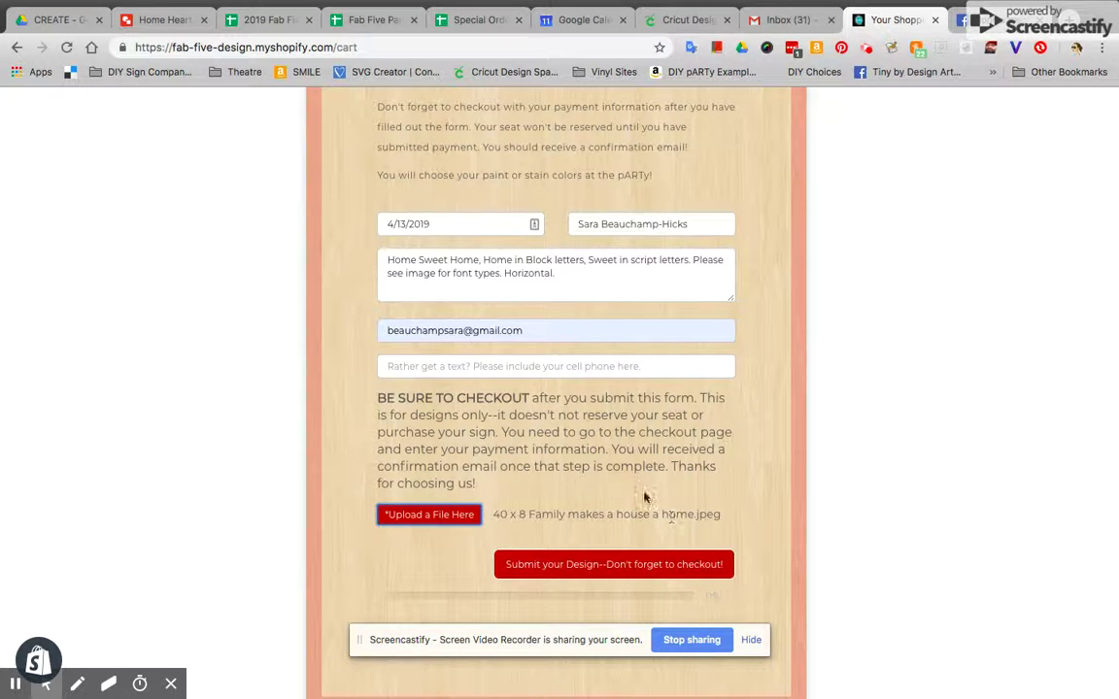
scroll(603, 404, "down", 2)
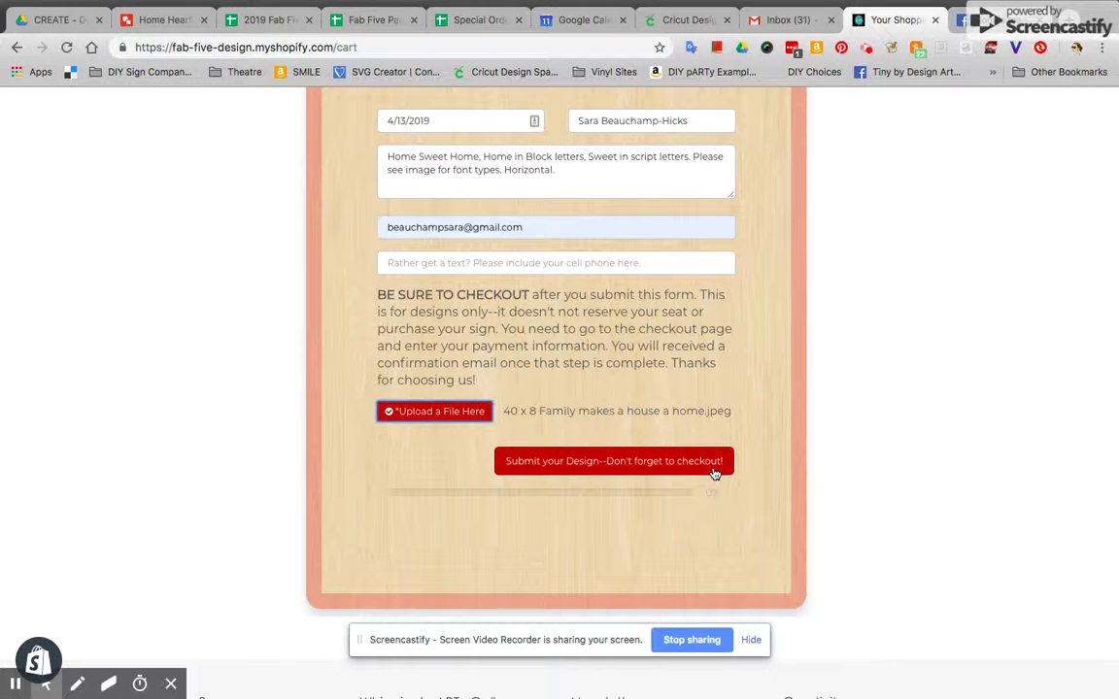
Submit the design form, then return to the top of the cart showing the $45.00 framed sign
scroll(691, 472, "up", 1)
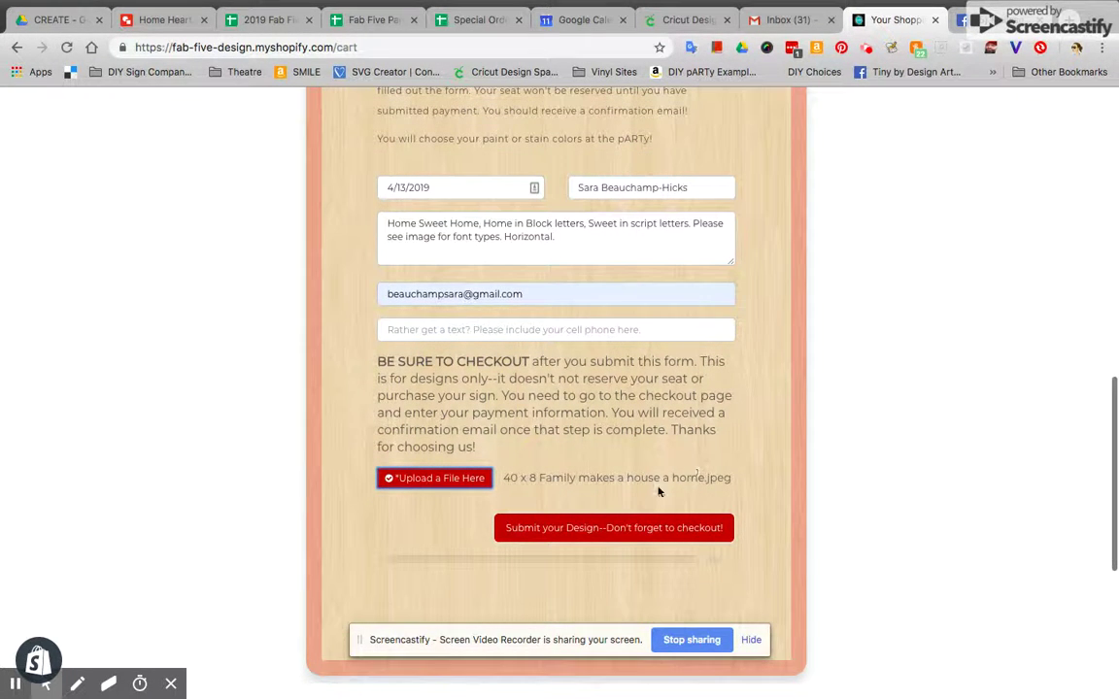
scroll(628, 533, "up", 2)
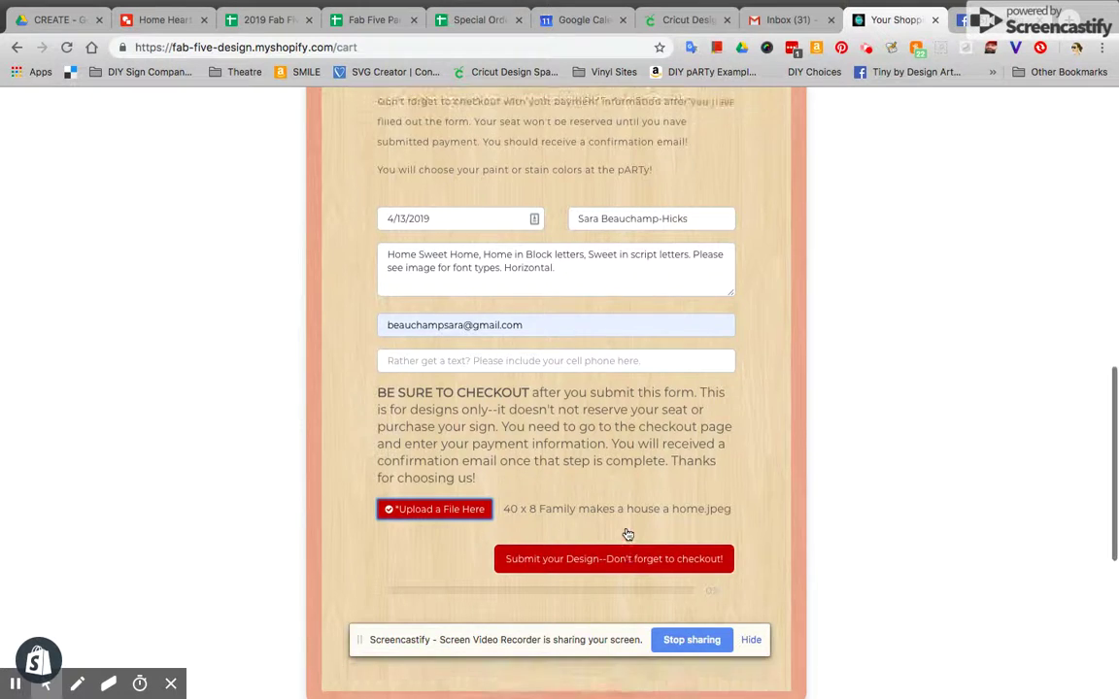
scroll(628, 534, "up", 8)
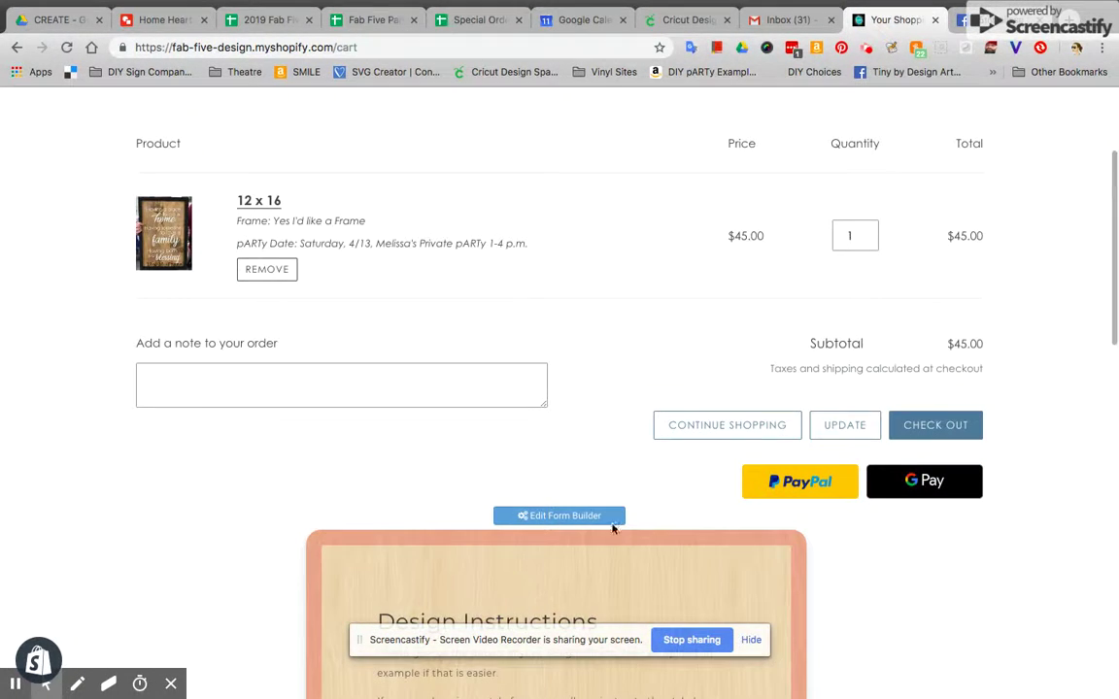
scroll(590, 544, "down", 12)
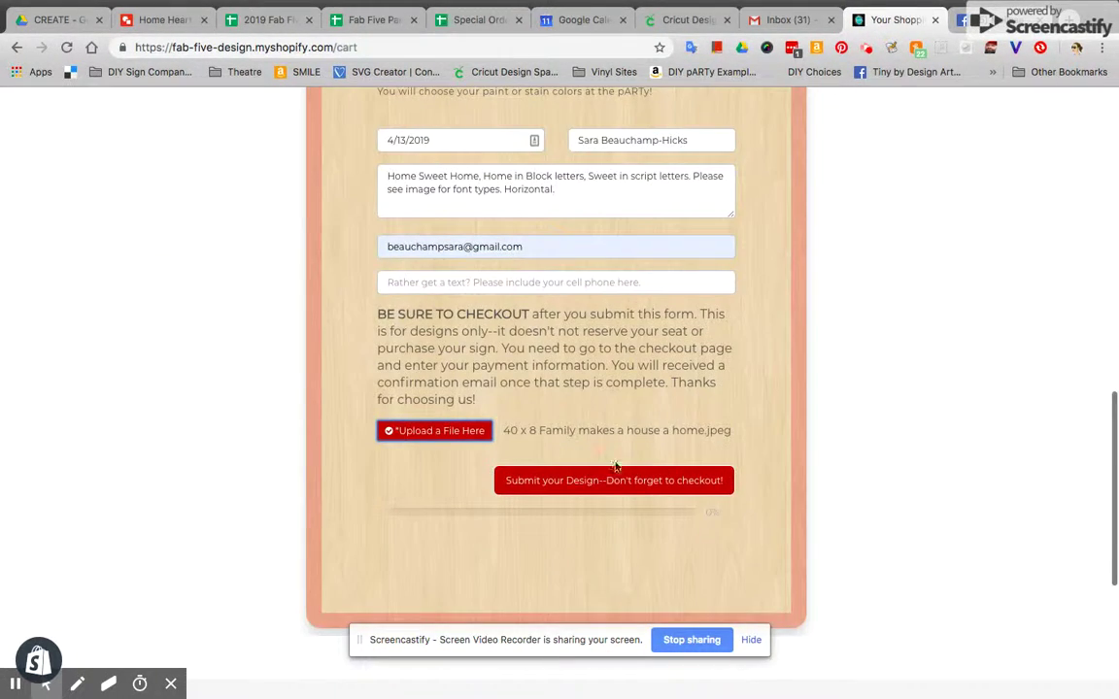
left_click(614, 480)
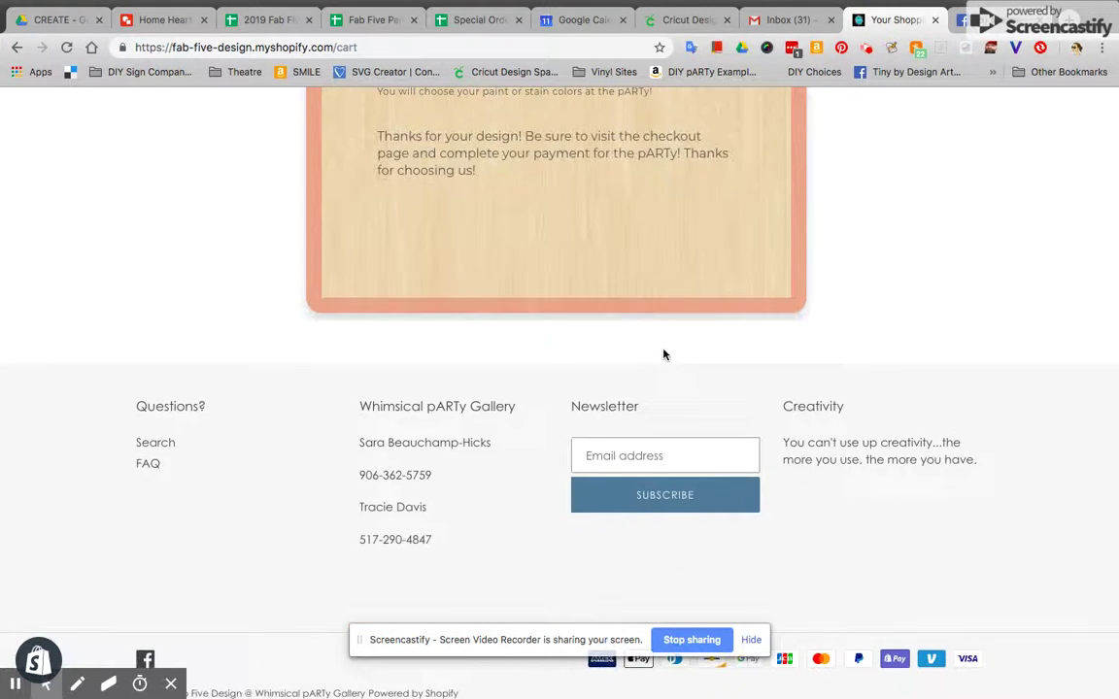
scroll(529, 344, "up", 3)
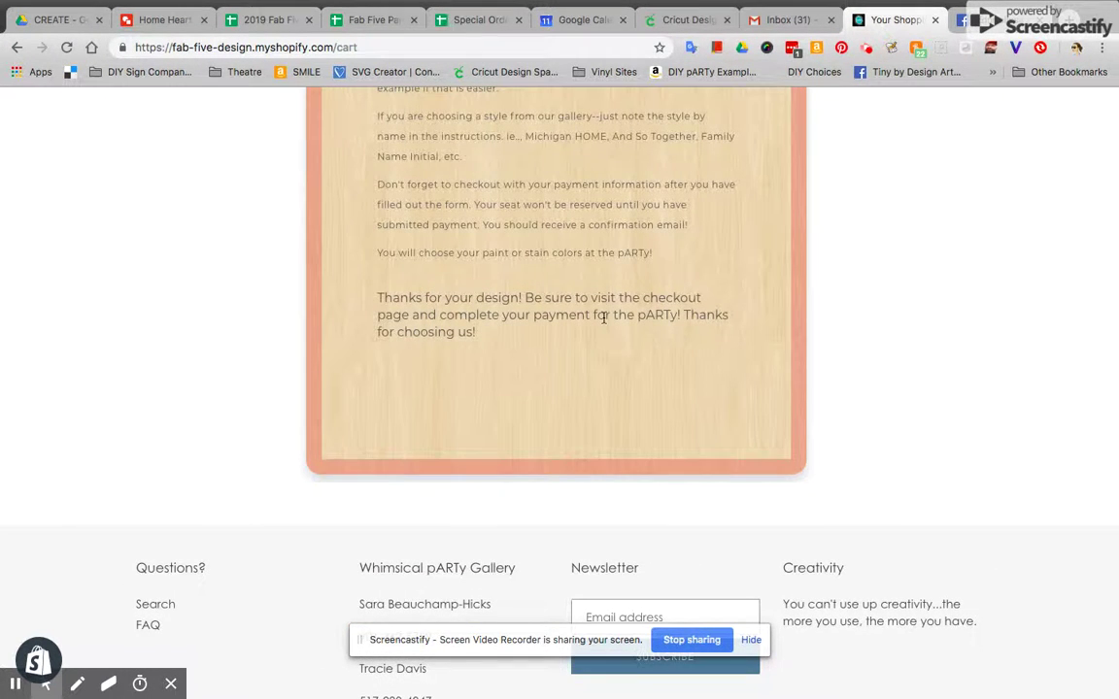
scroll(604, 317, "up", 6)
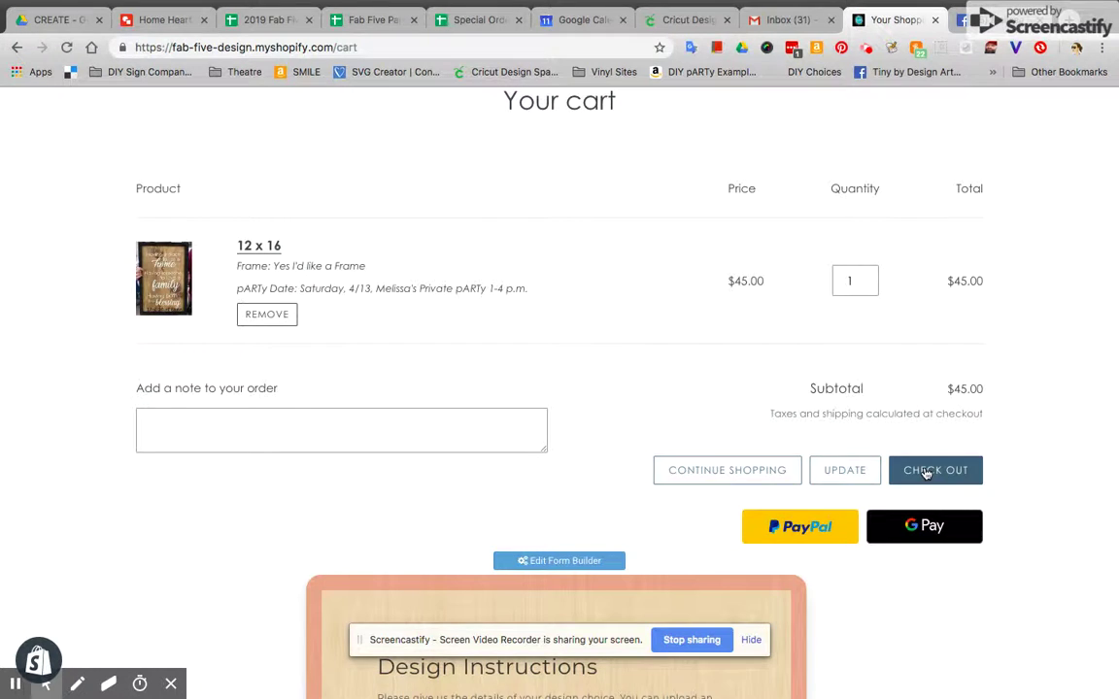
Check out, review the contact details, and continue to the payment method step at $45.00 total
left_click(933, 472)
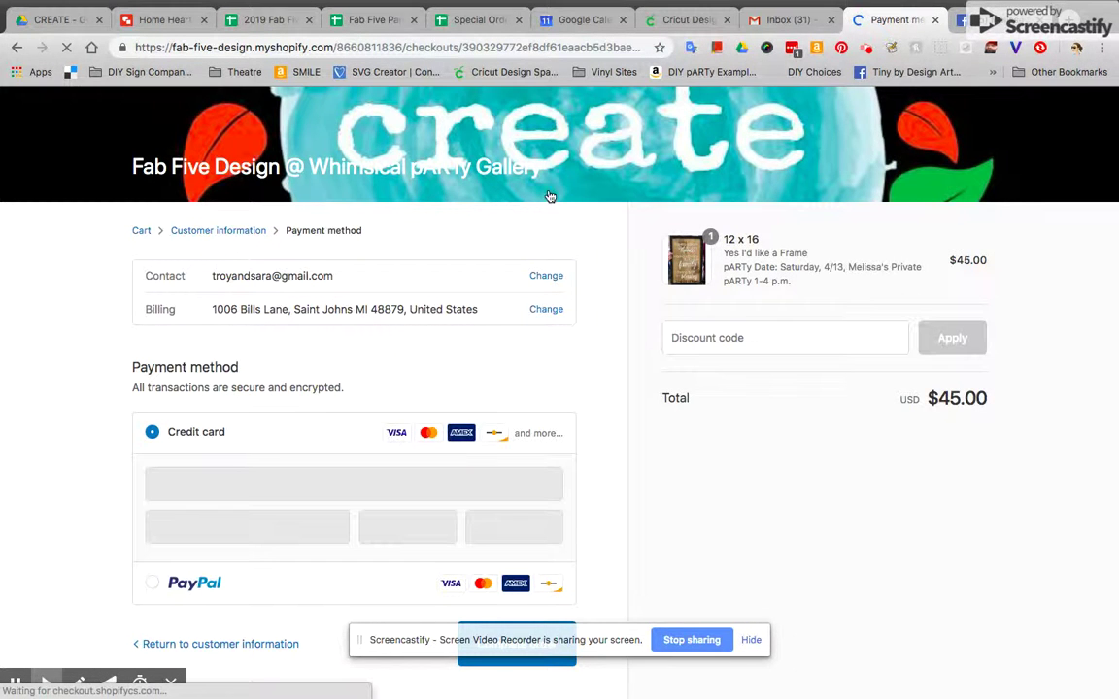
left_click(545, 278)
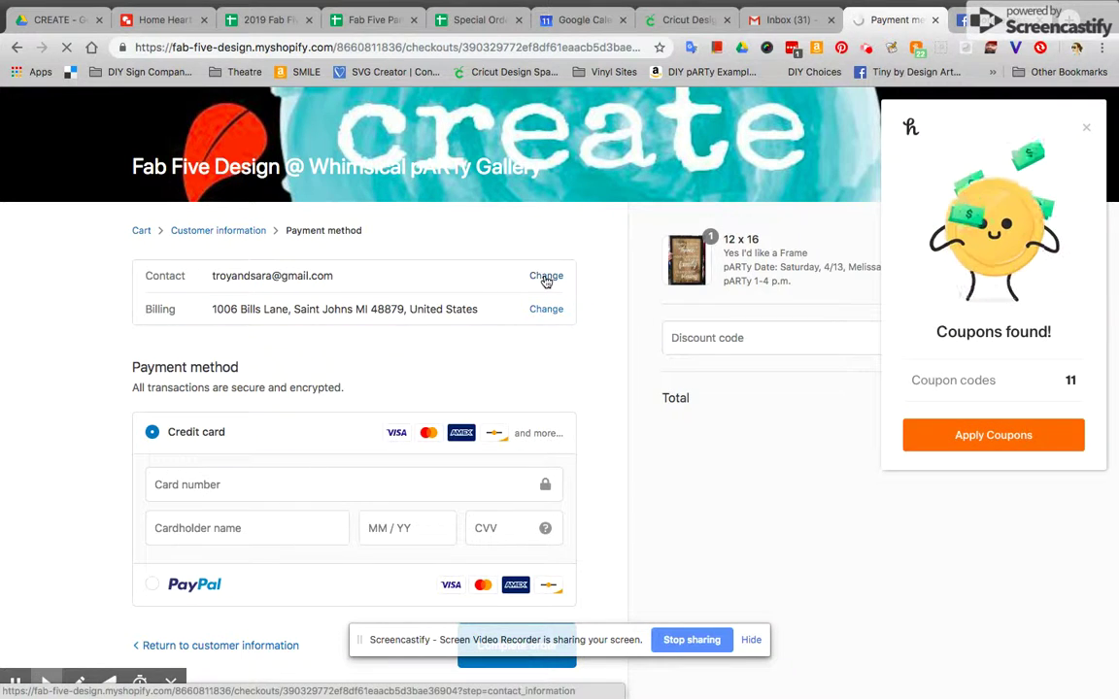
left_click(1087, 127)
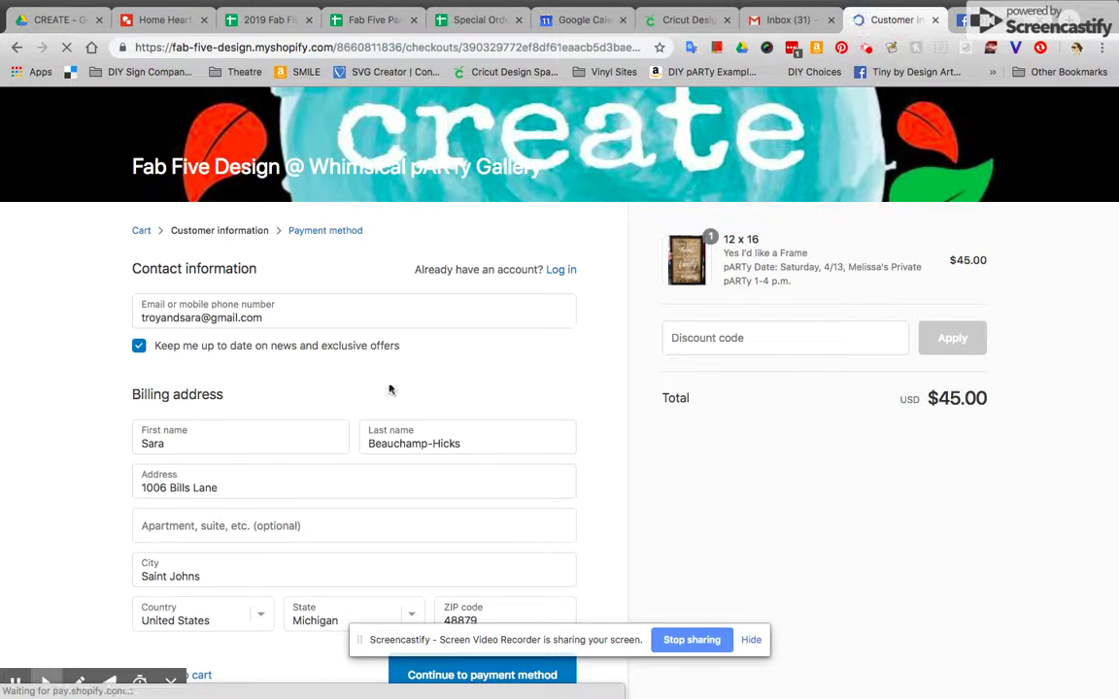
scroll(381, 395, "down", 2)
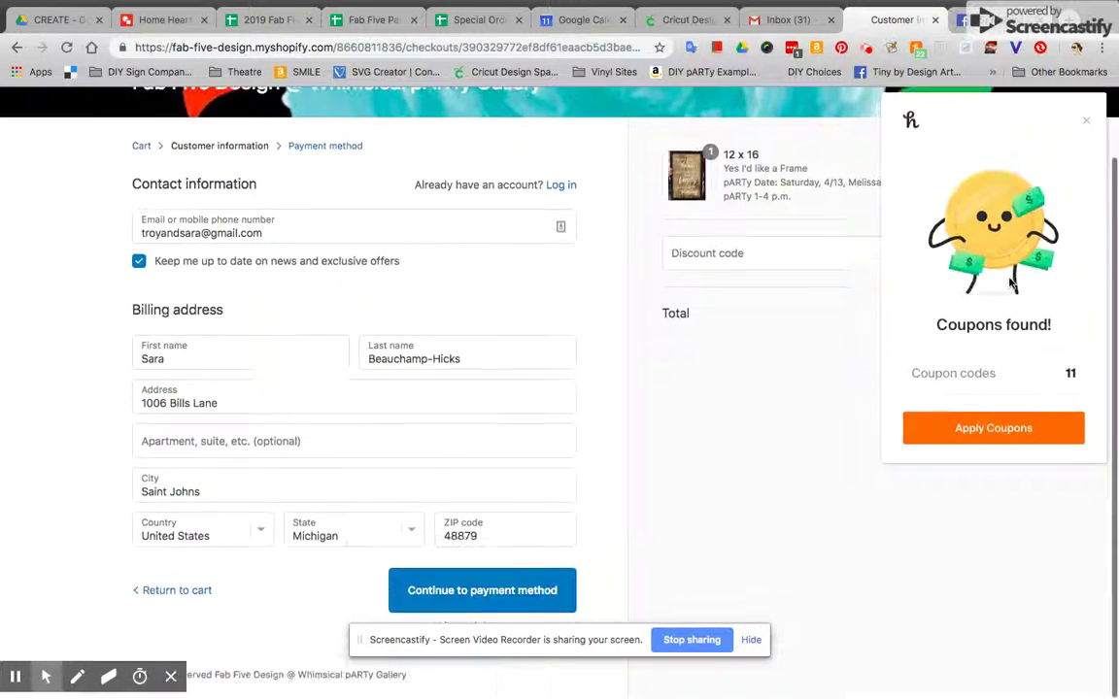
left_click(498, 601)
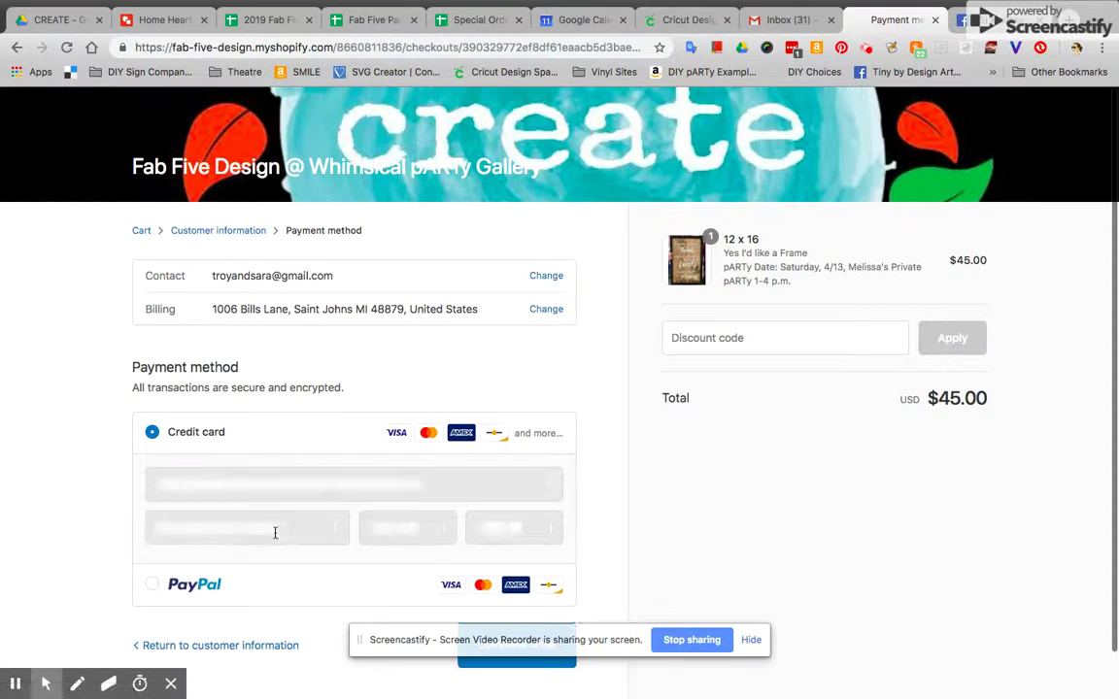
left_click(1087, 127)
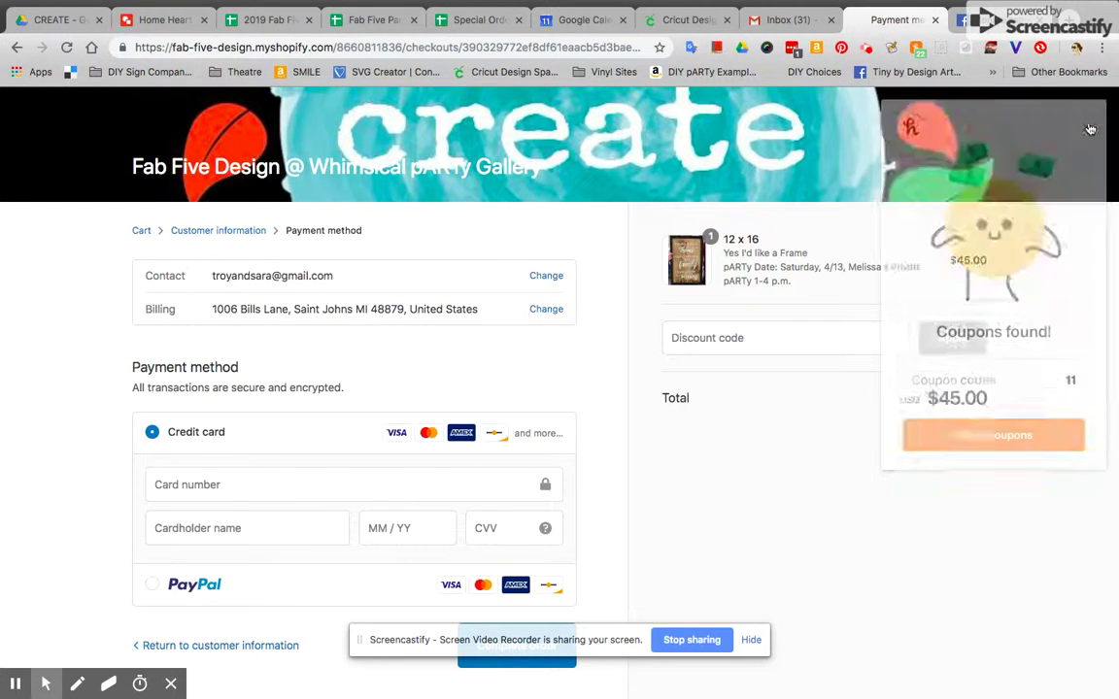
scroll(732, 464, "down", 1)
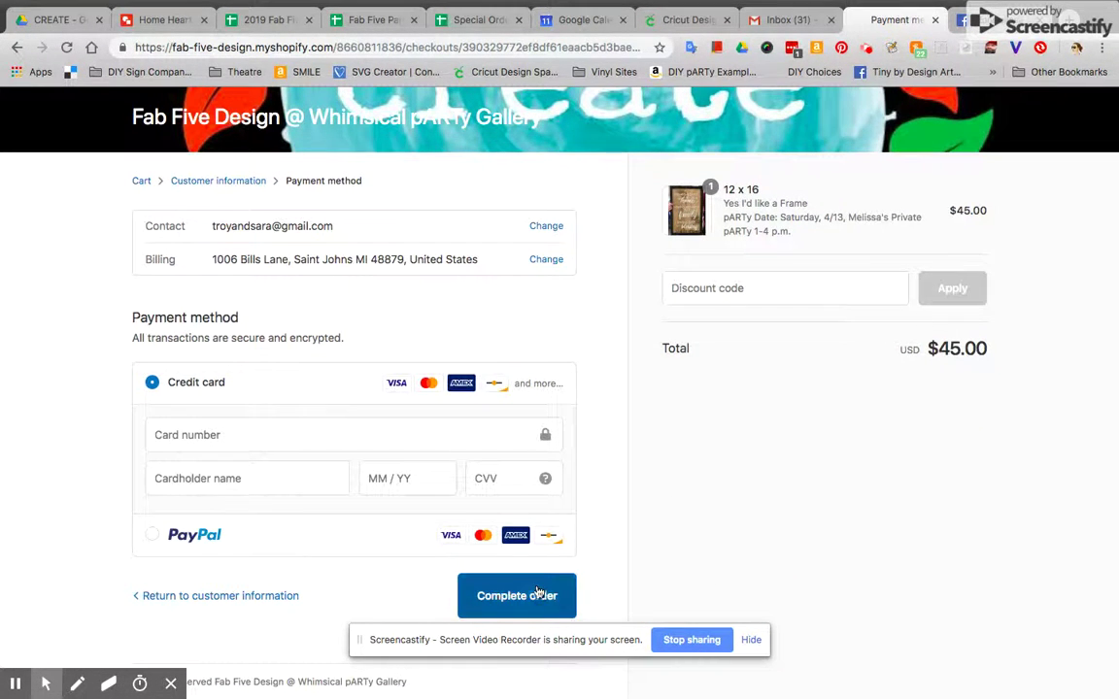
scroll(637, 554, "up", 1)
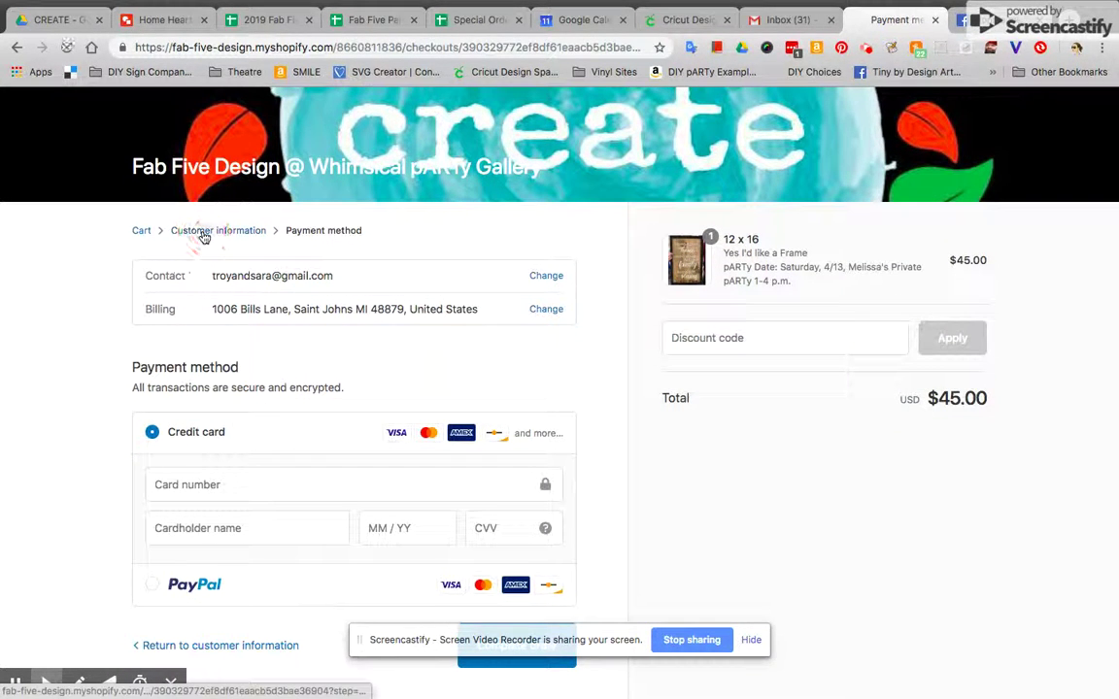
Go back to the customer information step and show the 11 available coupon codes
left_click(204, 233)
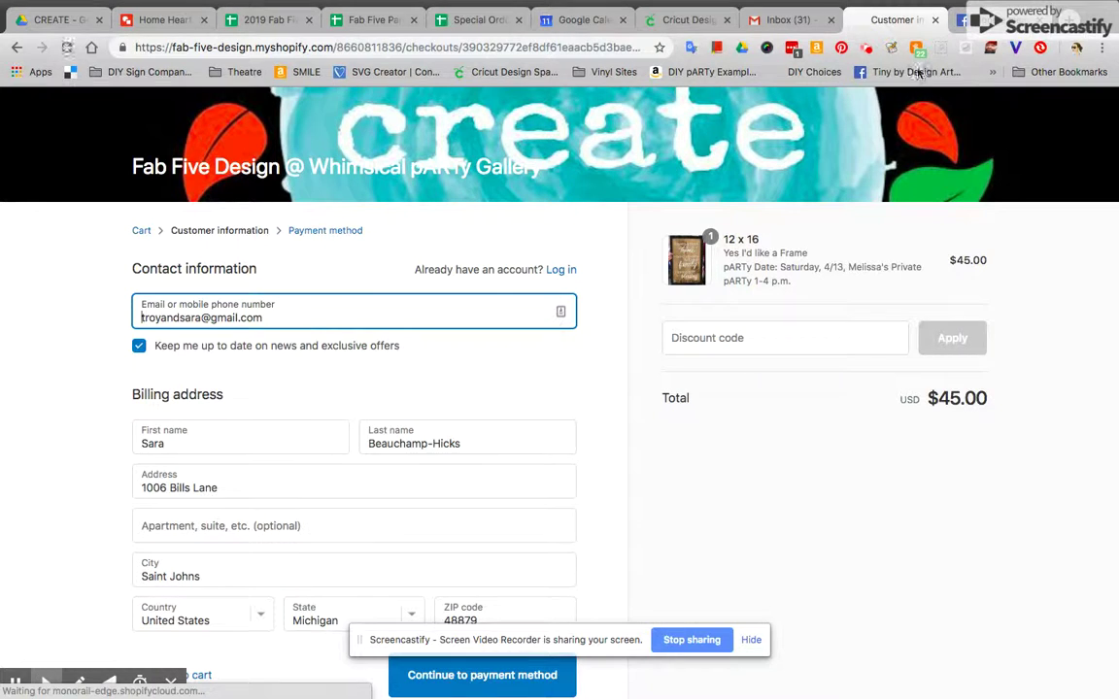
left_click(867, 48)
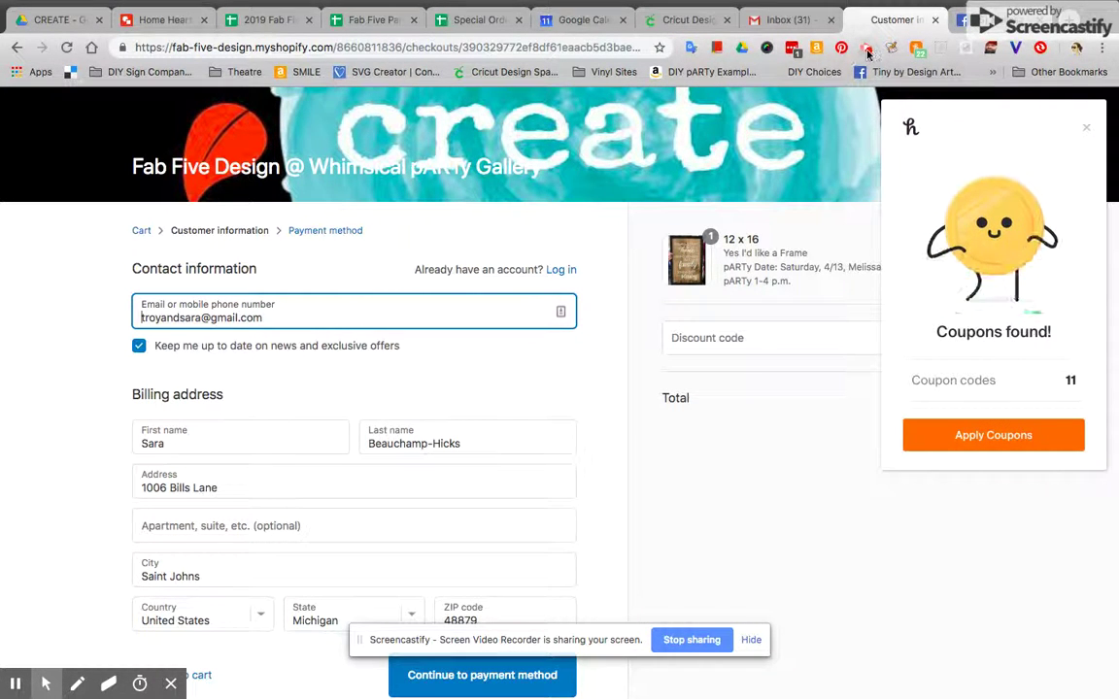